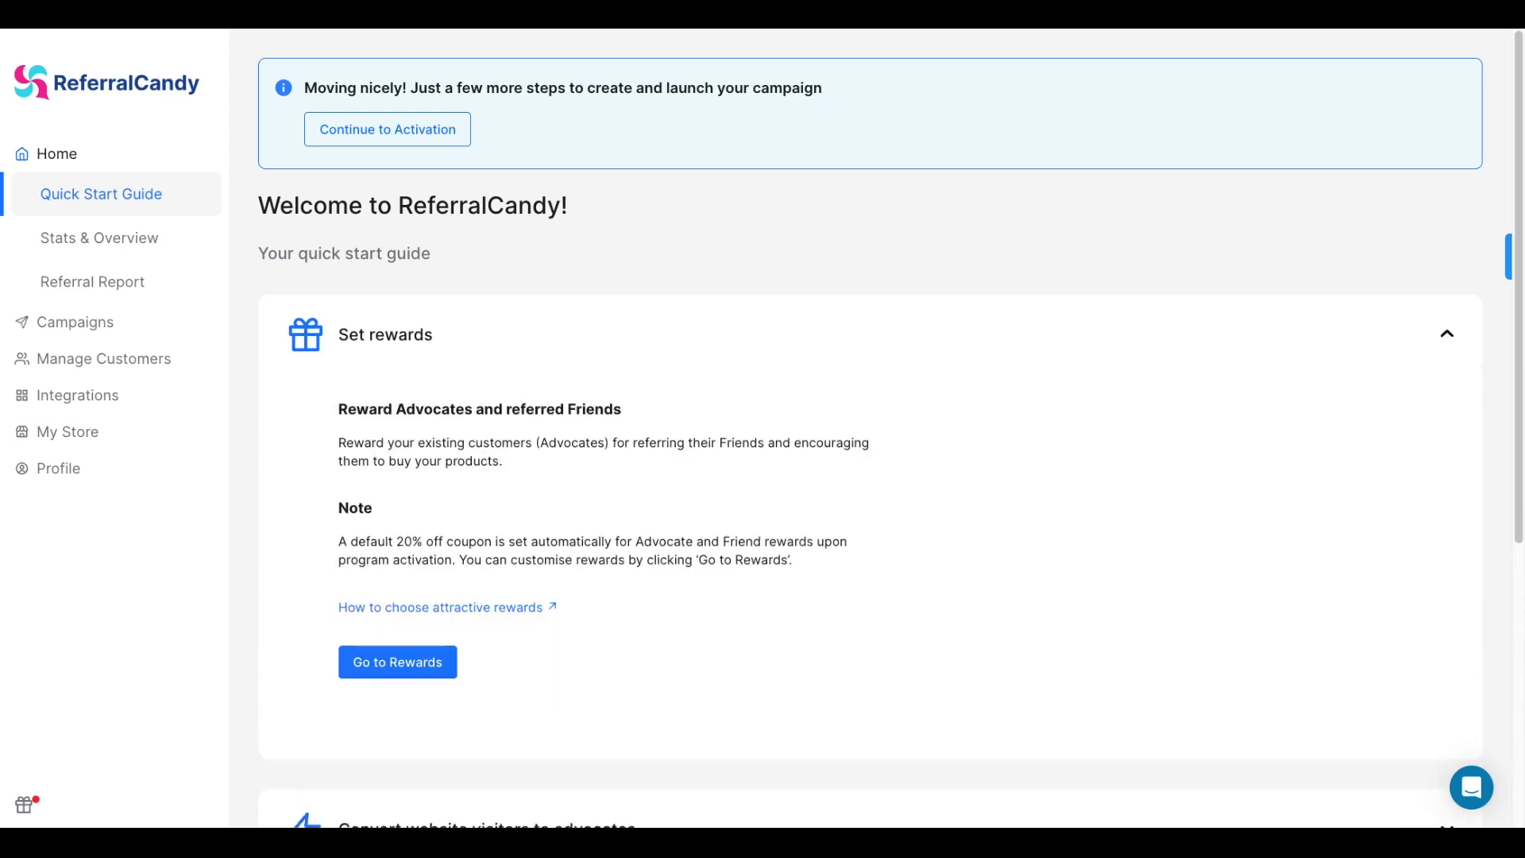
Open the Default Campaign's rewards, review the Friend and Advocate tabs, and keep a percentage discount
{"action": "left_click", "coordinate": [421, 662]}
{"action": "scroll", "coordinate": [443, 433], "scroll_direction": "down", "scroll_amount": 2}
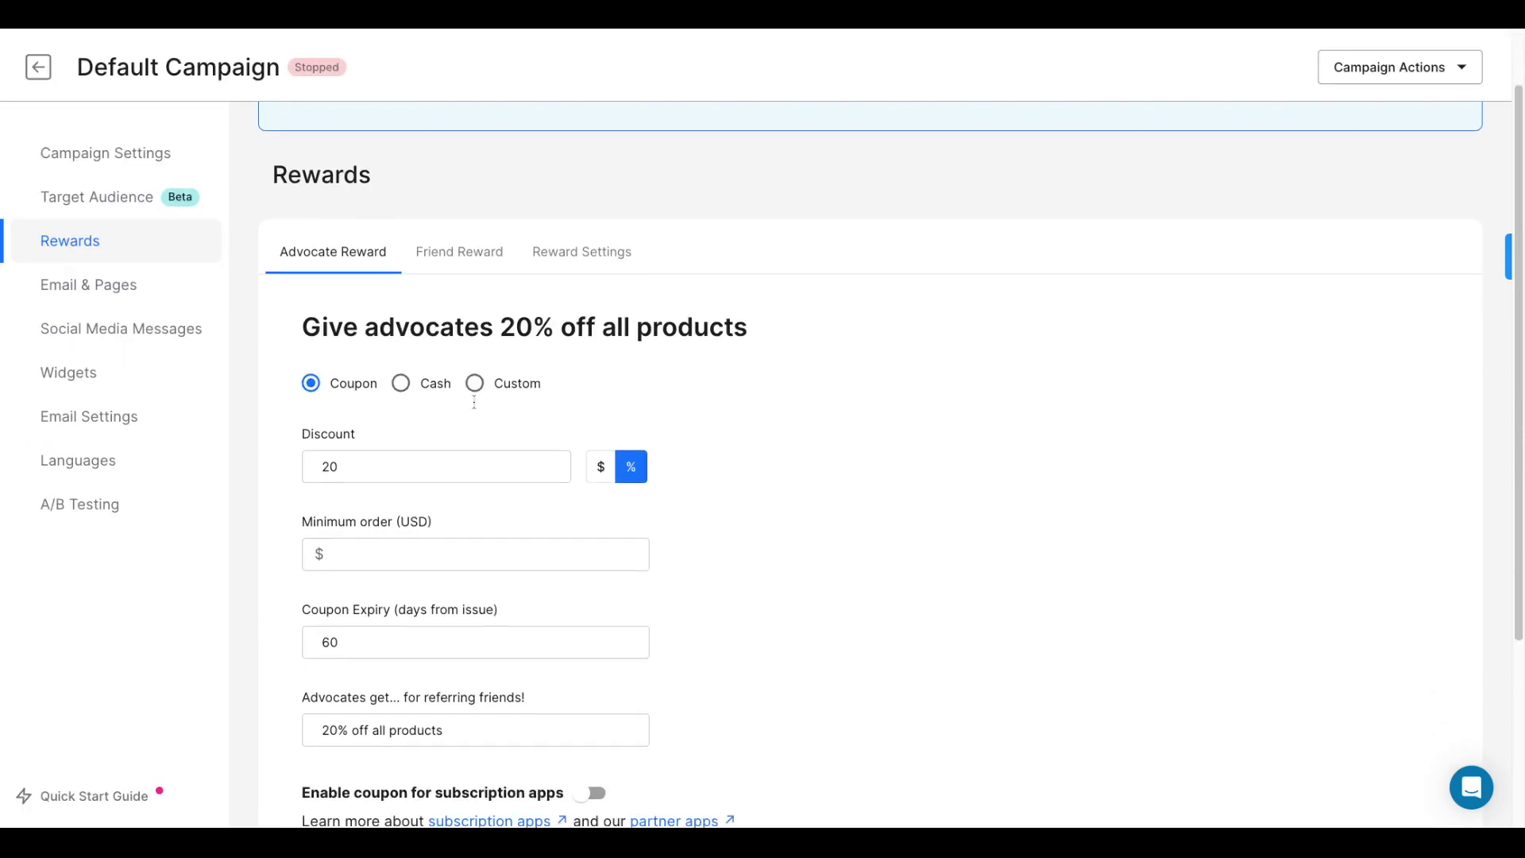
{"action": "left_click", "coordinate": [458, 223]}
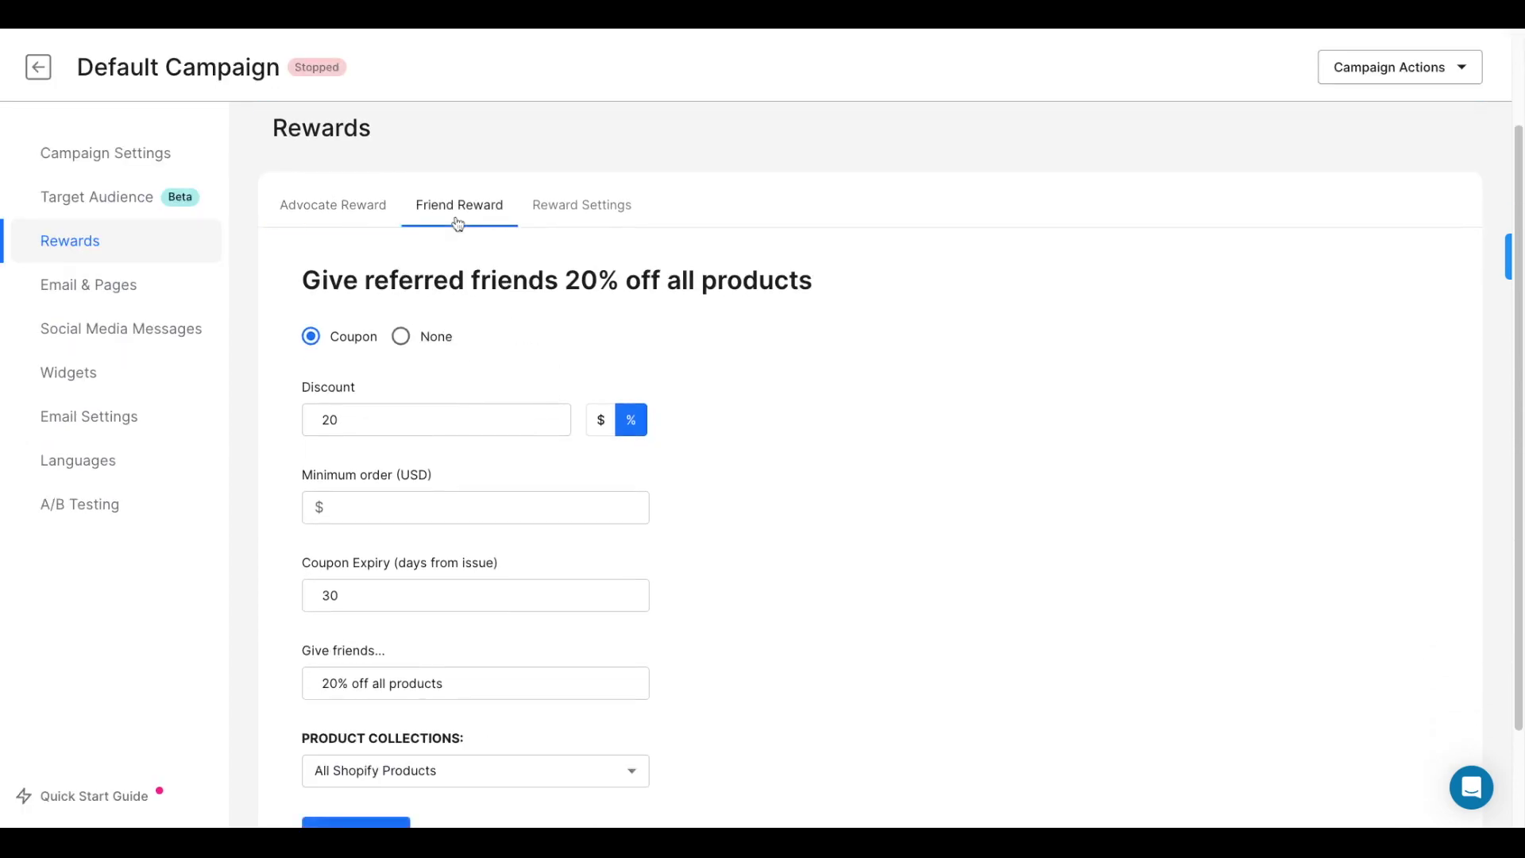
{"action": "left_click", "coordinate": [350, 214]}
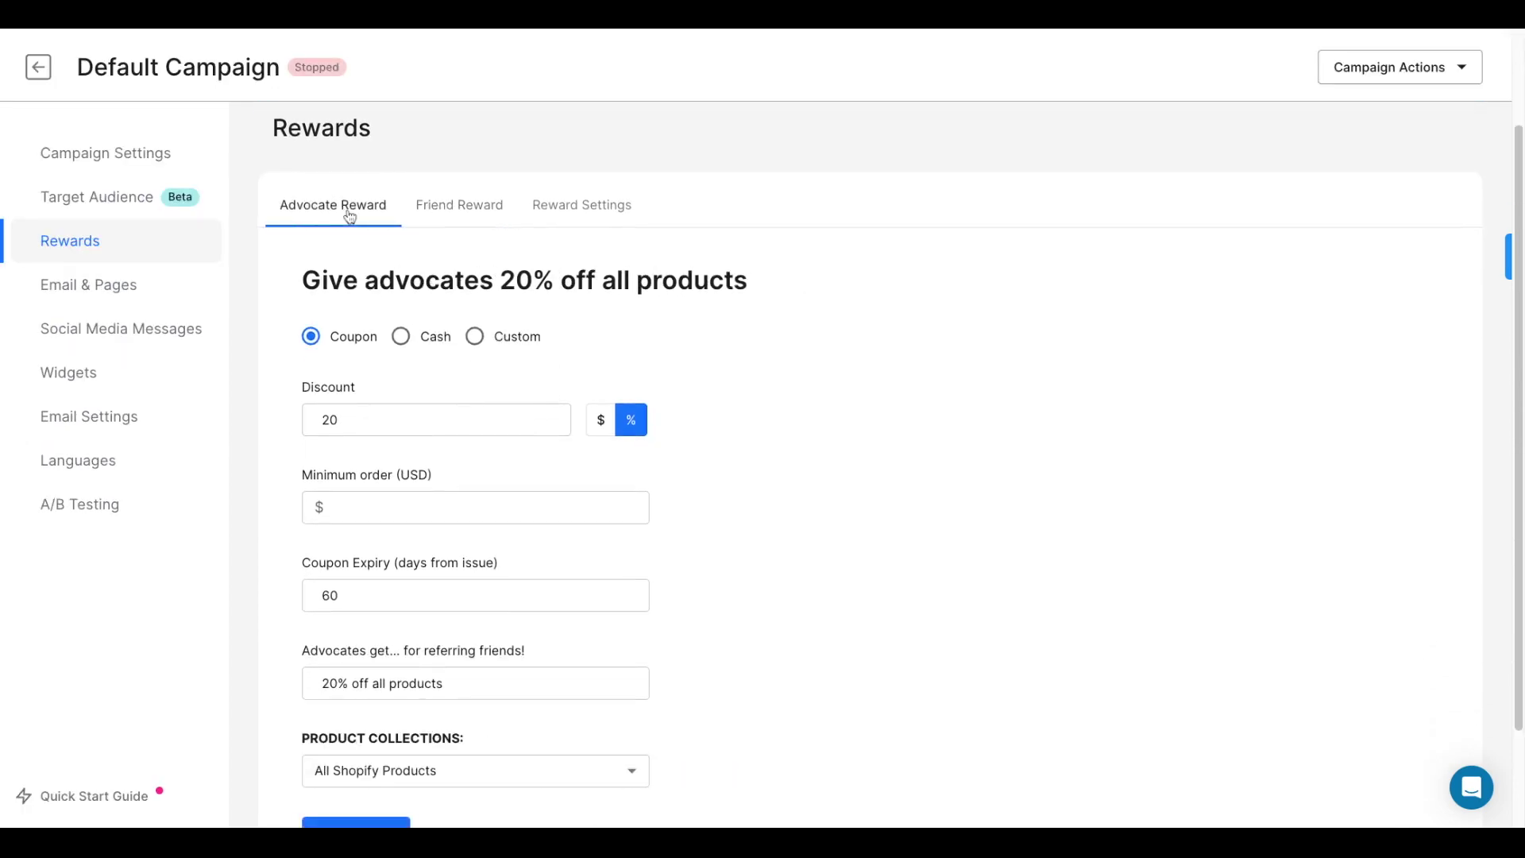
{"action": "scroll", "coordinate": [399, 287], "scroll_direction": "down", "scroll_amount": 1}
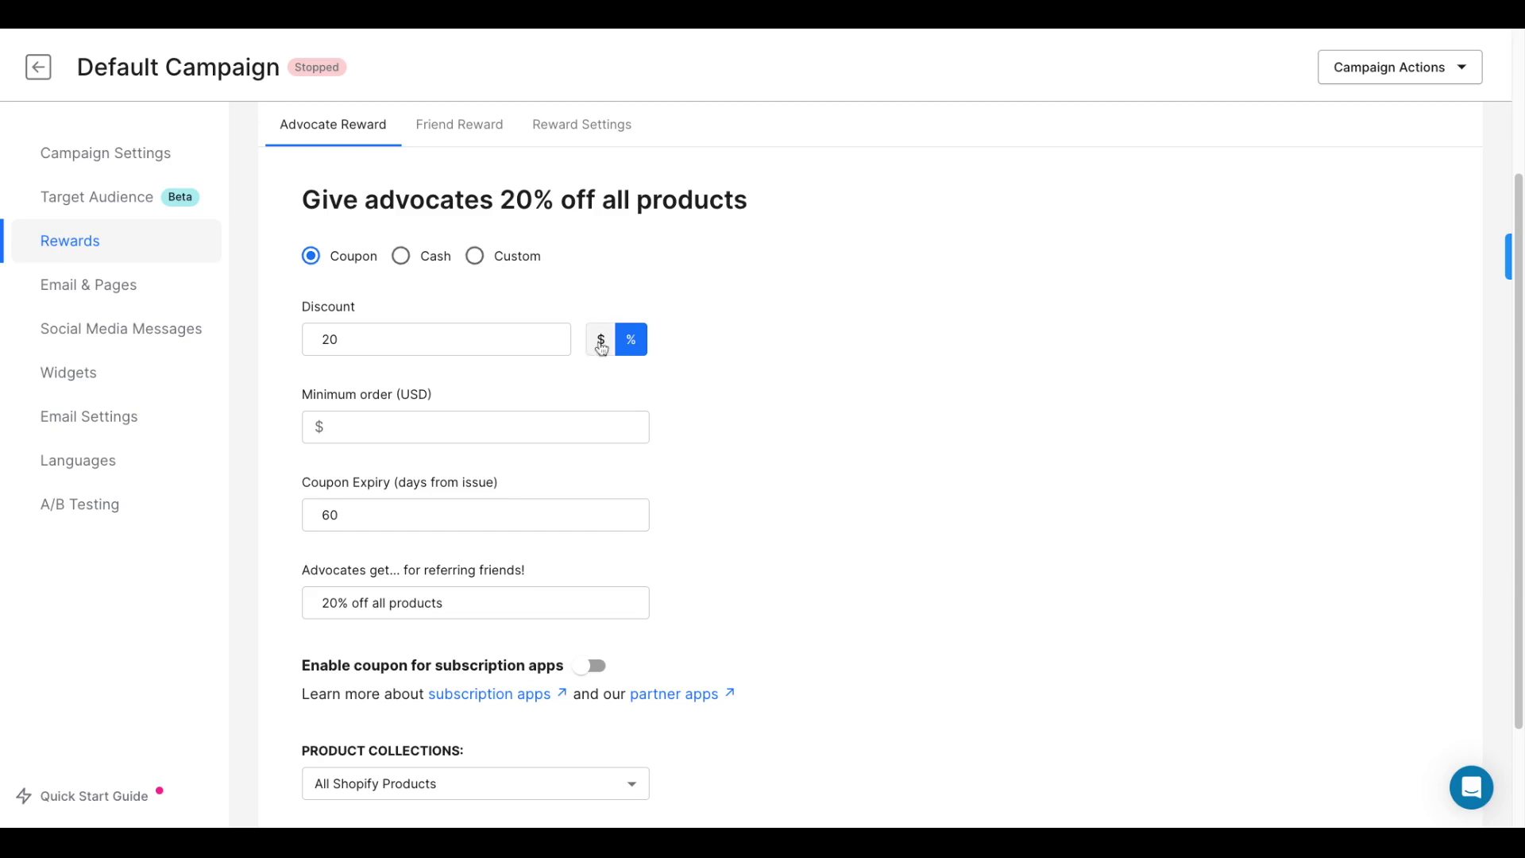
{"action": "left_click", "coordinate": [600, 340]}
{"action": "left_click", "coordinate": [634, 348]}
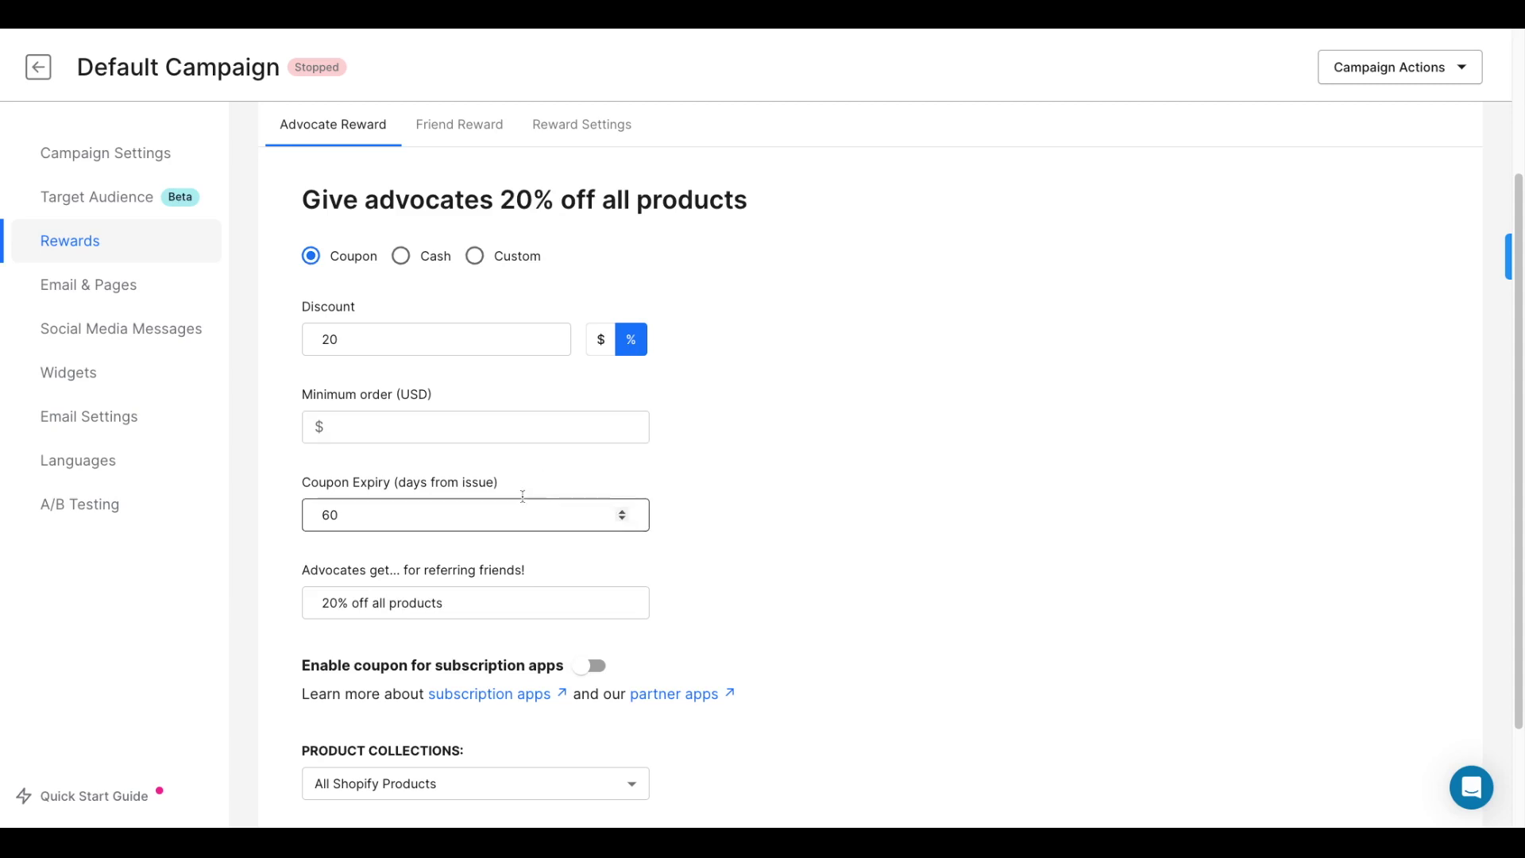
{"action": "scroll", "coordinate": [514, 516], "scroll_direction": "down", "scroll_amount": 1}
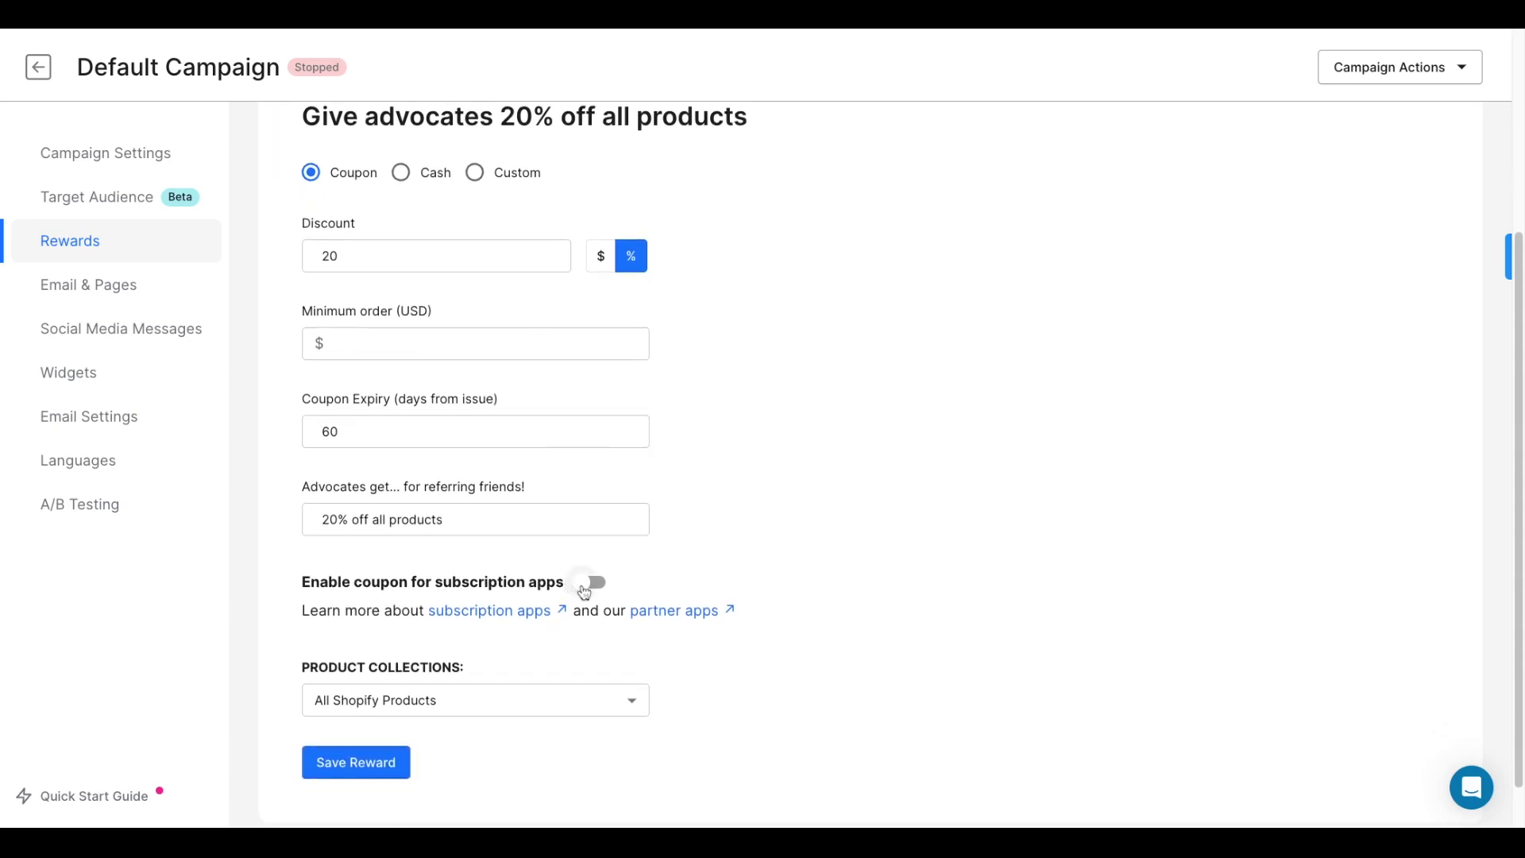
Enable the advocate subscription coupon for both purchase types on All Shopify Products, then choose $10 cash
{"action": "left_click", "coordinate": [584, 588]}
{"action": "scroll", "coordinate": [589, 566], "scroll_direction": "down", "scroll_amount": 2}
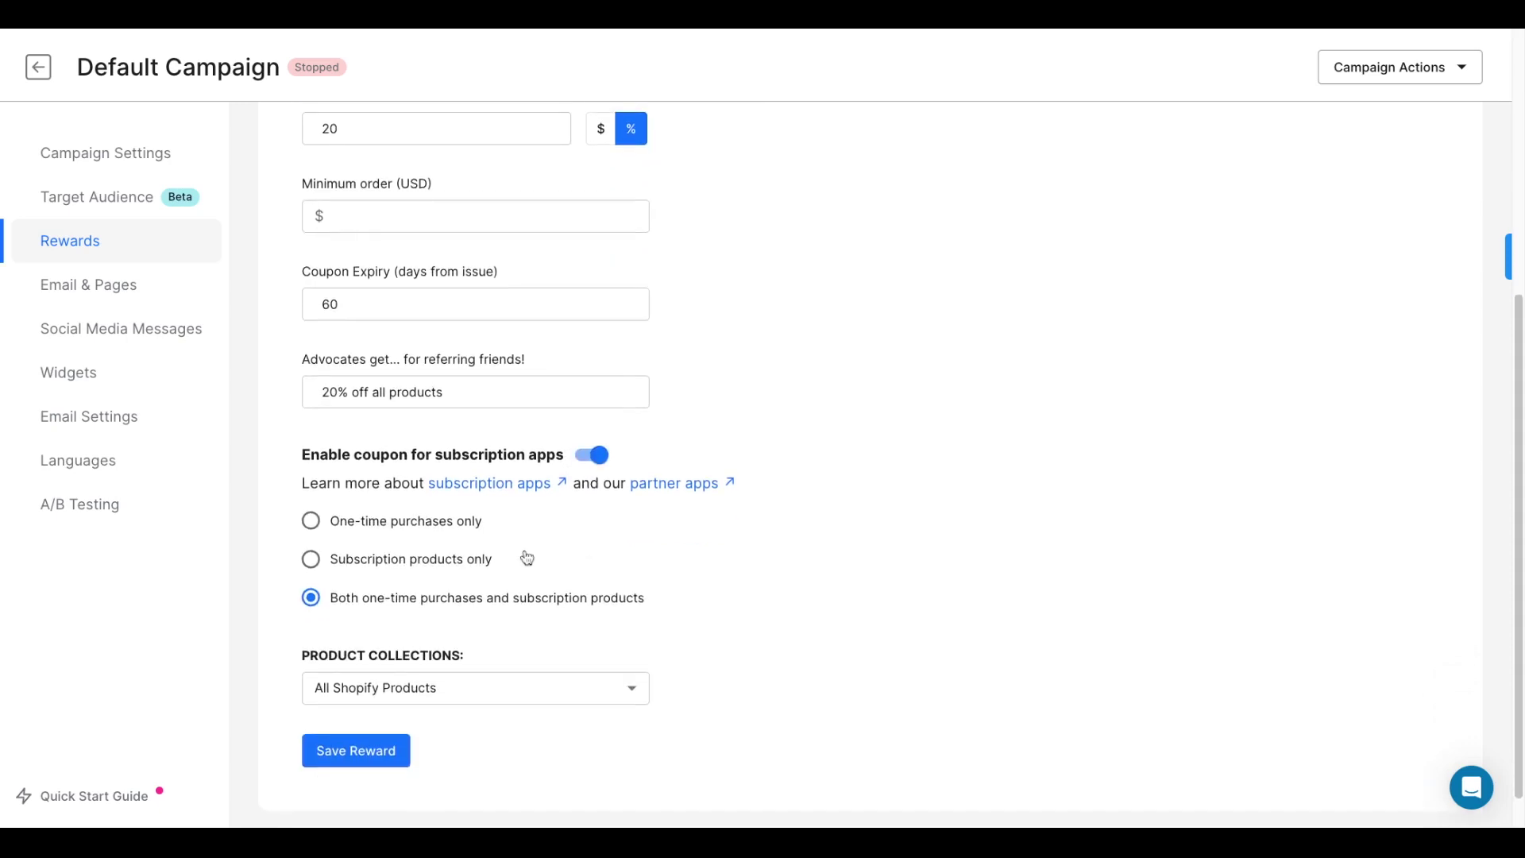
{"action": "left_click", "coordinate": [438, 531]}
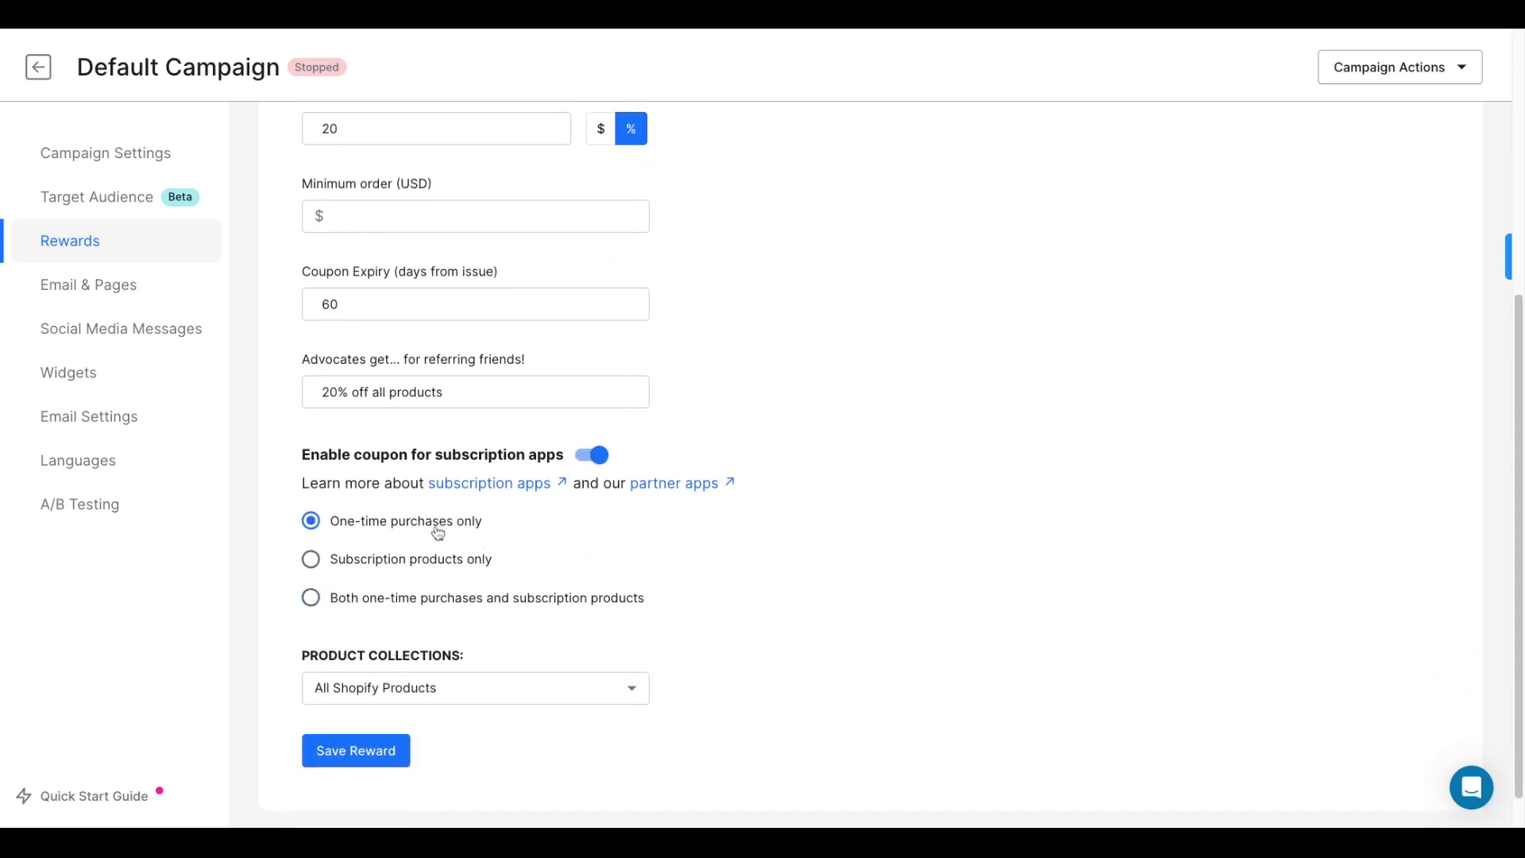
{"action": "left_click", "coordinate": [436, 571]}
{"action": "left_click", "coordinate": [435, 601]}
{"action": "scroll", "coordinate": [477, 588], "scroll_direction": "down", "scroll_amount": 2}
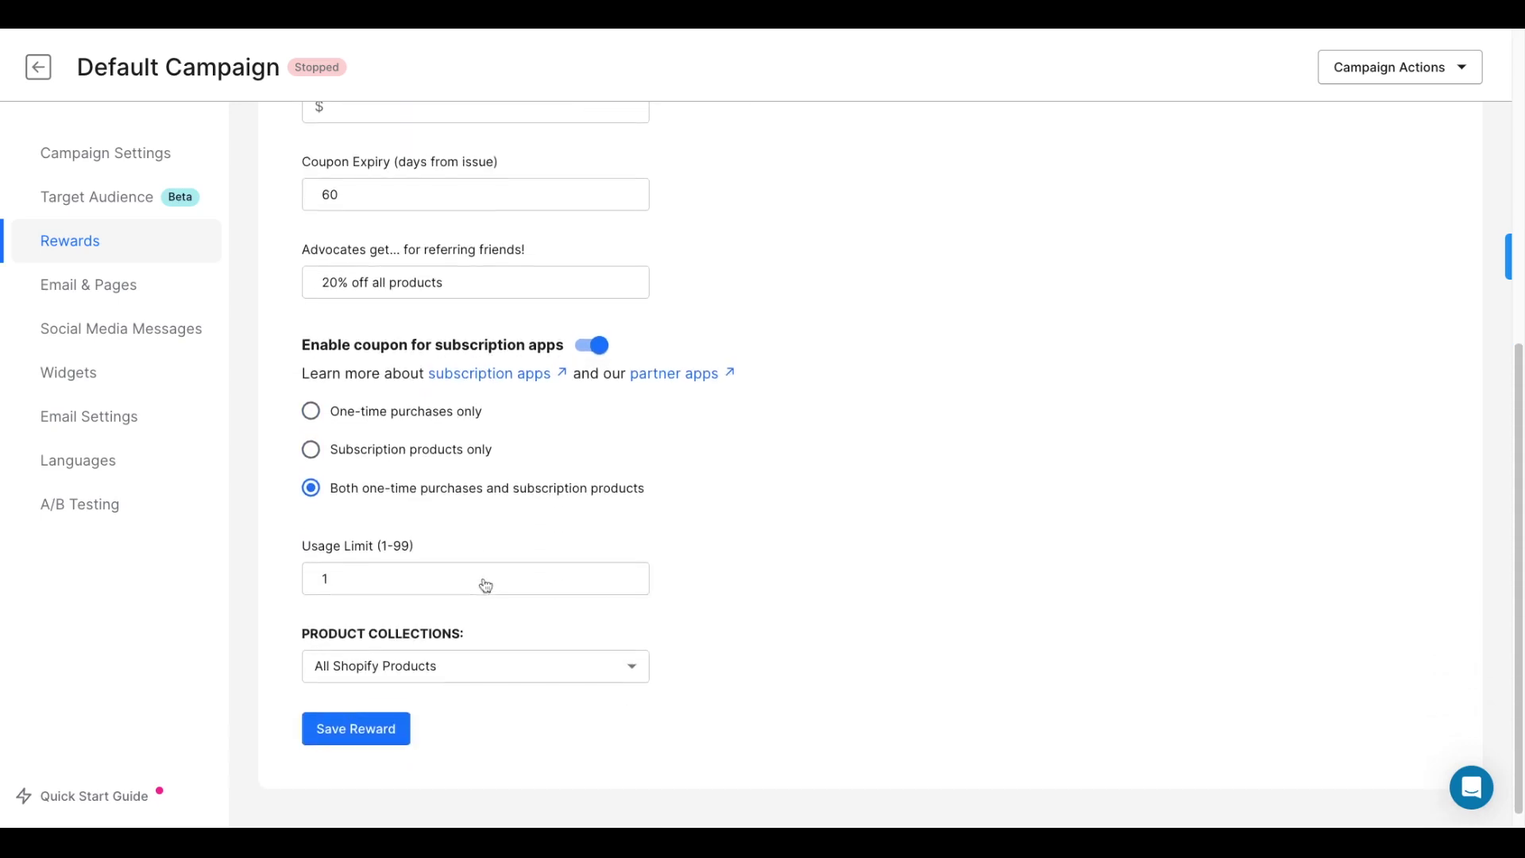
{"action": "left_click", "coordinate": [468, 665]}
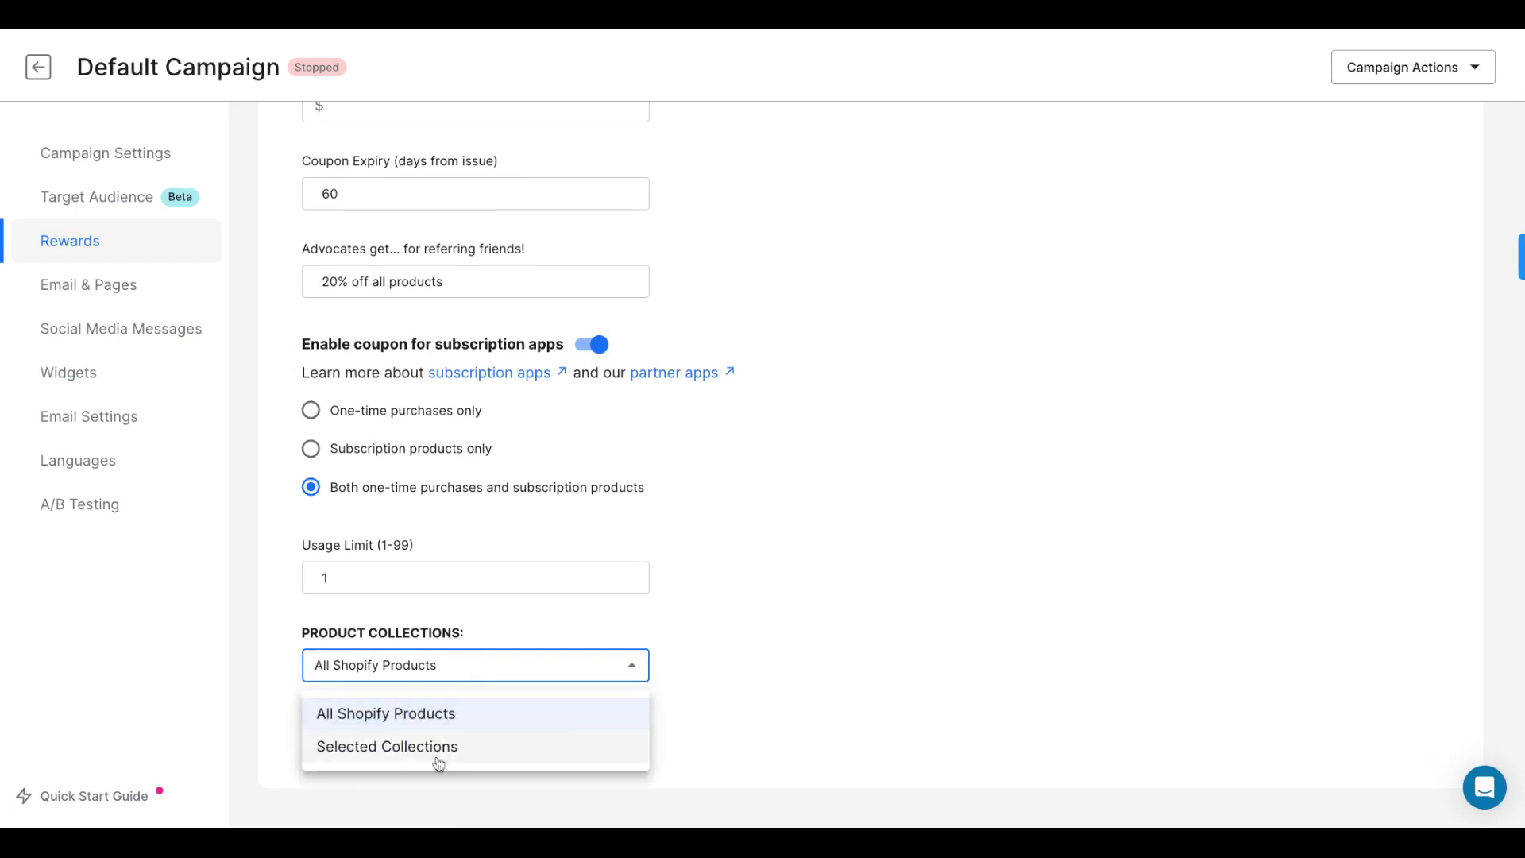
{"action": "left_click", "coordinate": [459, 664]}
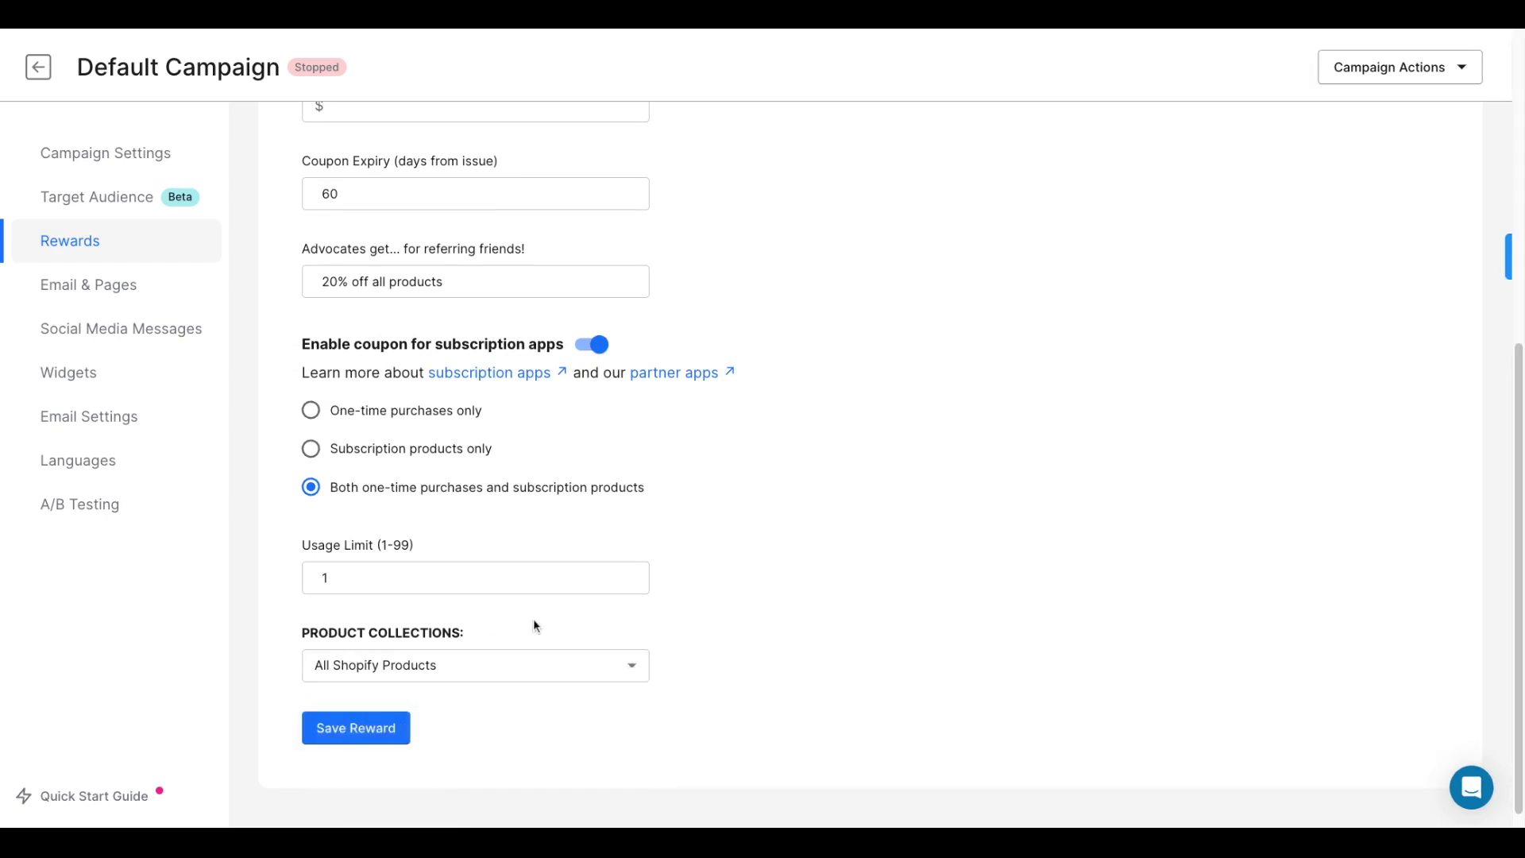
{"action": "scroll", "coordinate": [534, 625], "scroll_direction": "up", "scroll_amount": 7}
{"action": "left_click", "coordinate": [402, 456]}
Set the cash reward unit to %, then change the advocate reward to a custom free gift
{"action": "scroll", "coordinate": [739, 452], "scroll_direction": "down", "scroll_amount": 1}
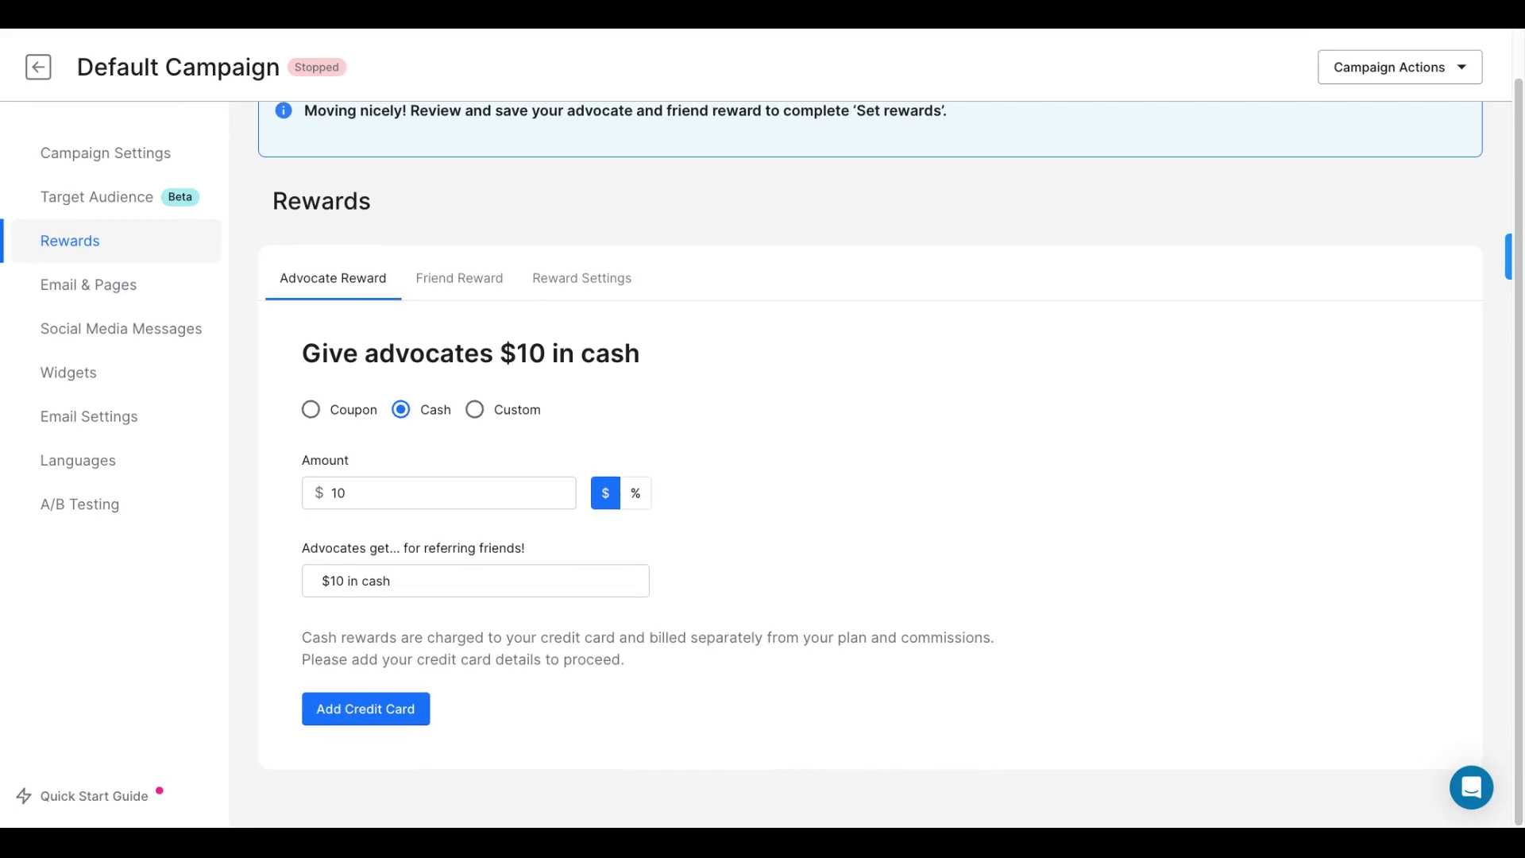
{"action": "left_click", "coordinate": [636, 493]}
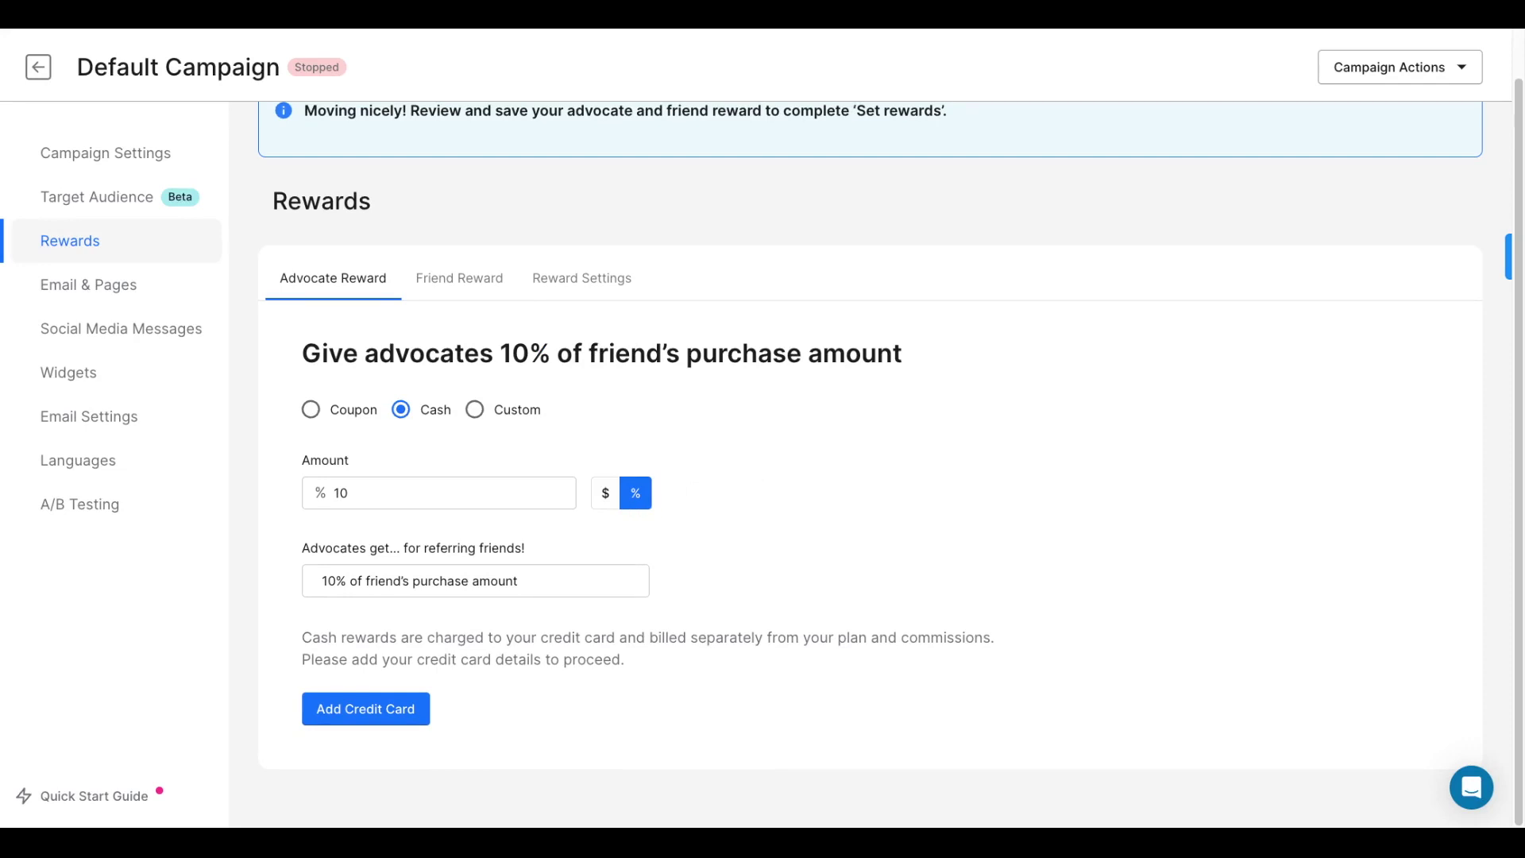
{"action": "left_click", "coordinate": [475, 409]}
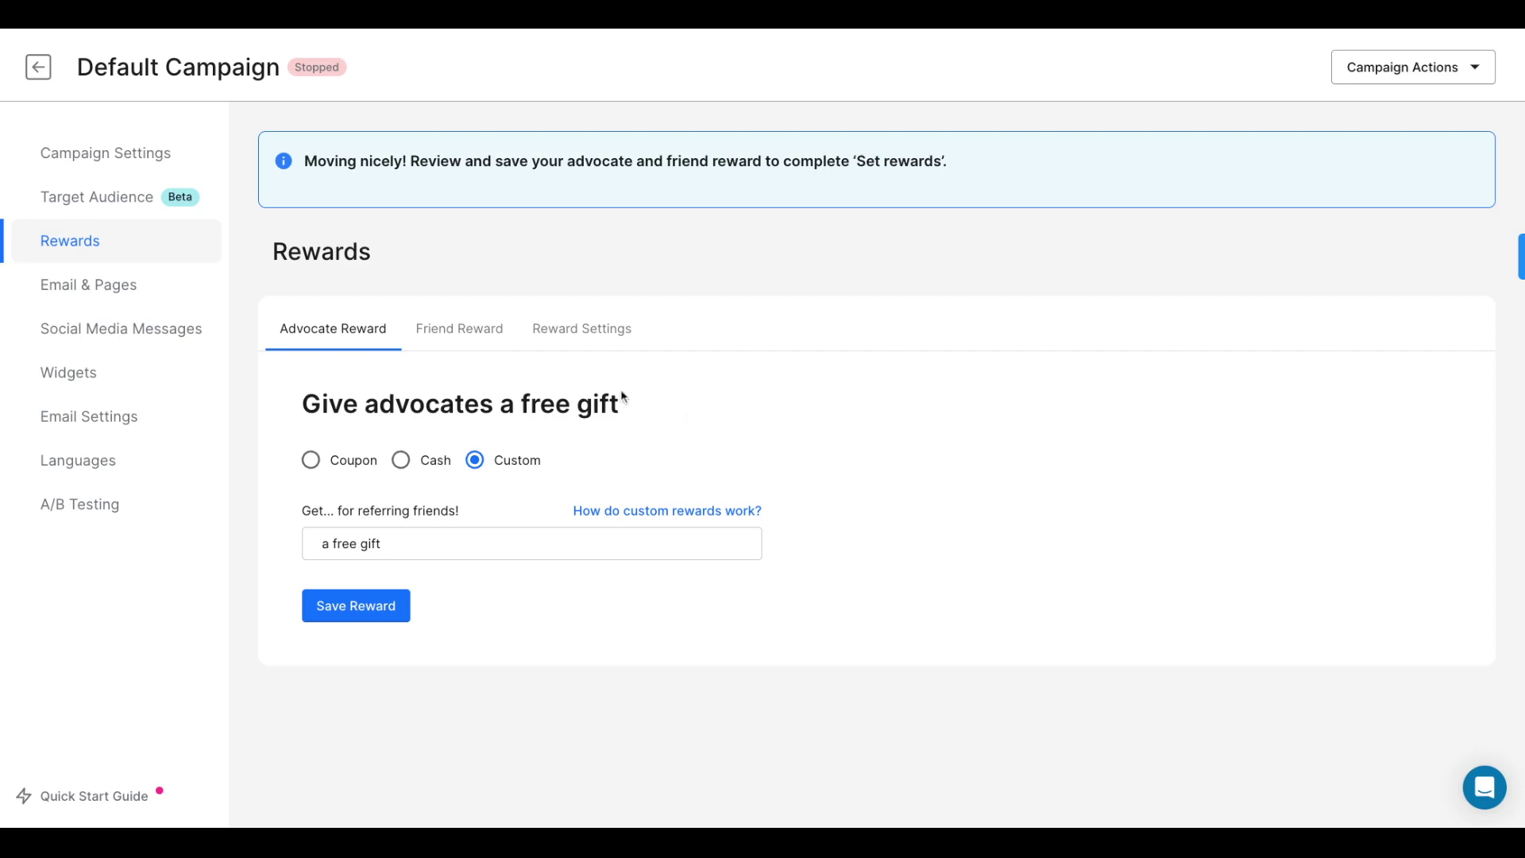
On the Friend Reward tab, keep a percentage-off coupon as the referred friends' reward
{"action": "left_click", "coordinate": [454, 342]}
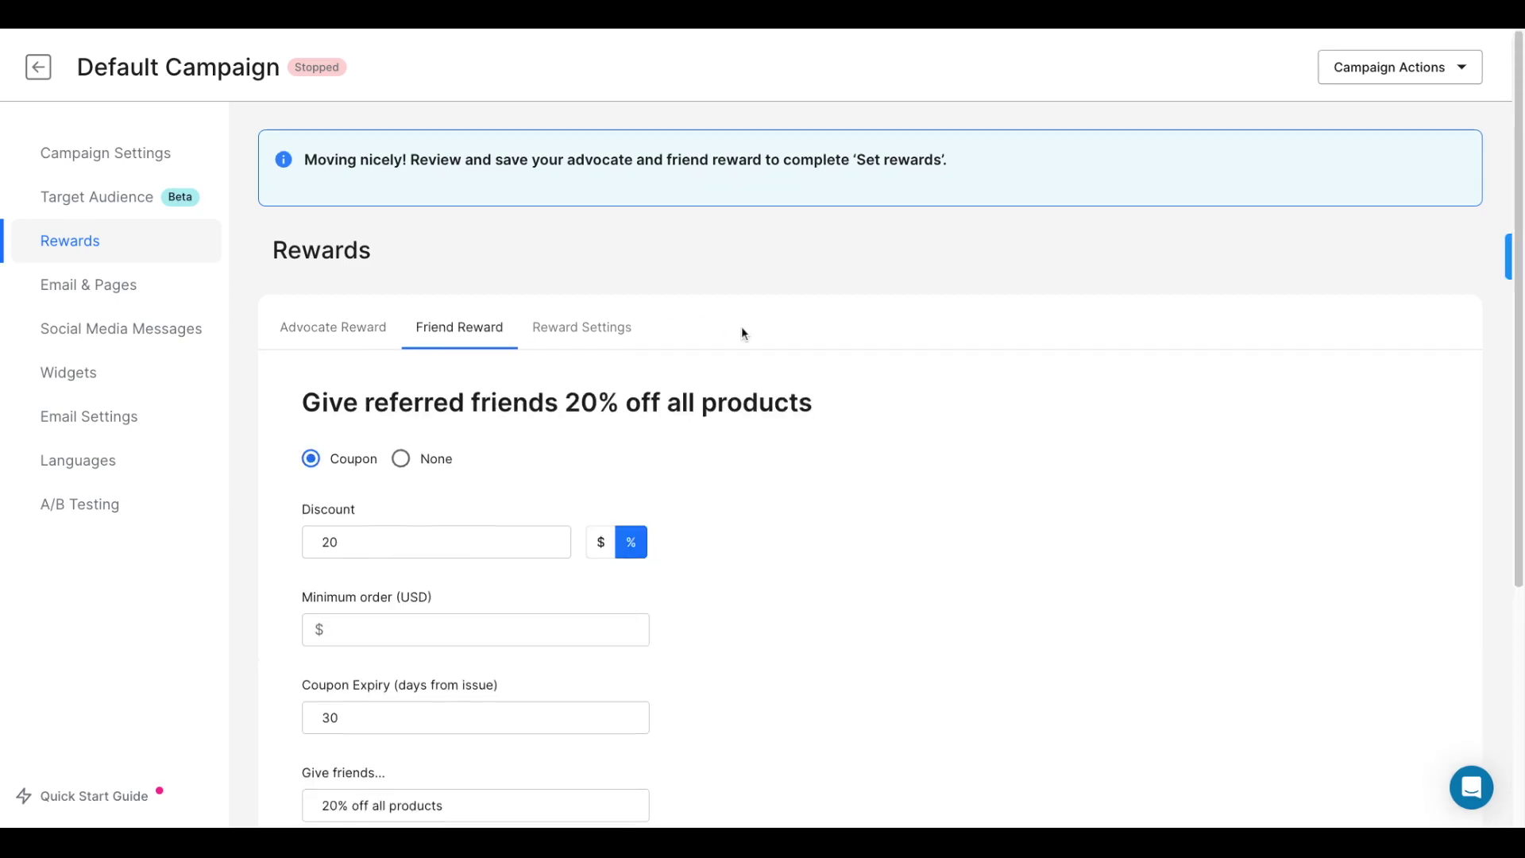
{"action": "scroll", "coordinate": [741, 326], "scroll_direction": "down", "scroll_amount": 2}
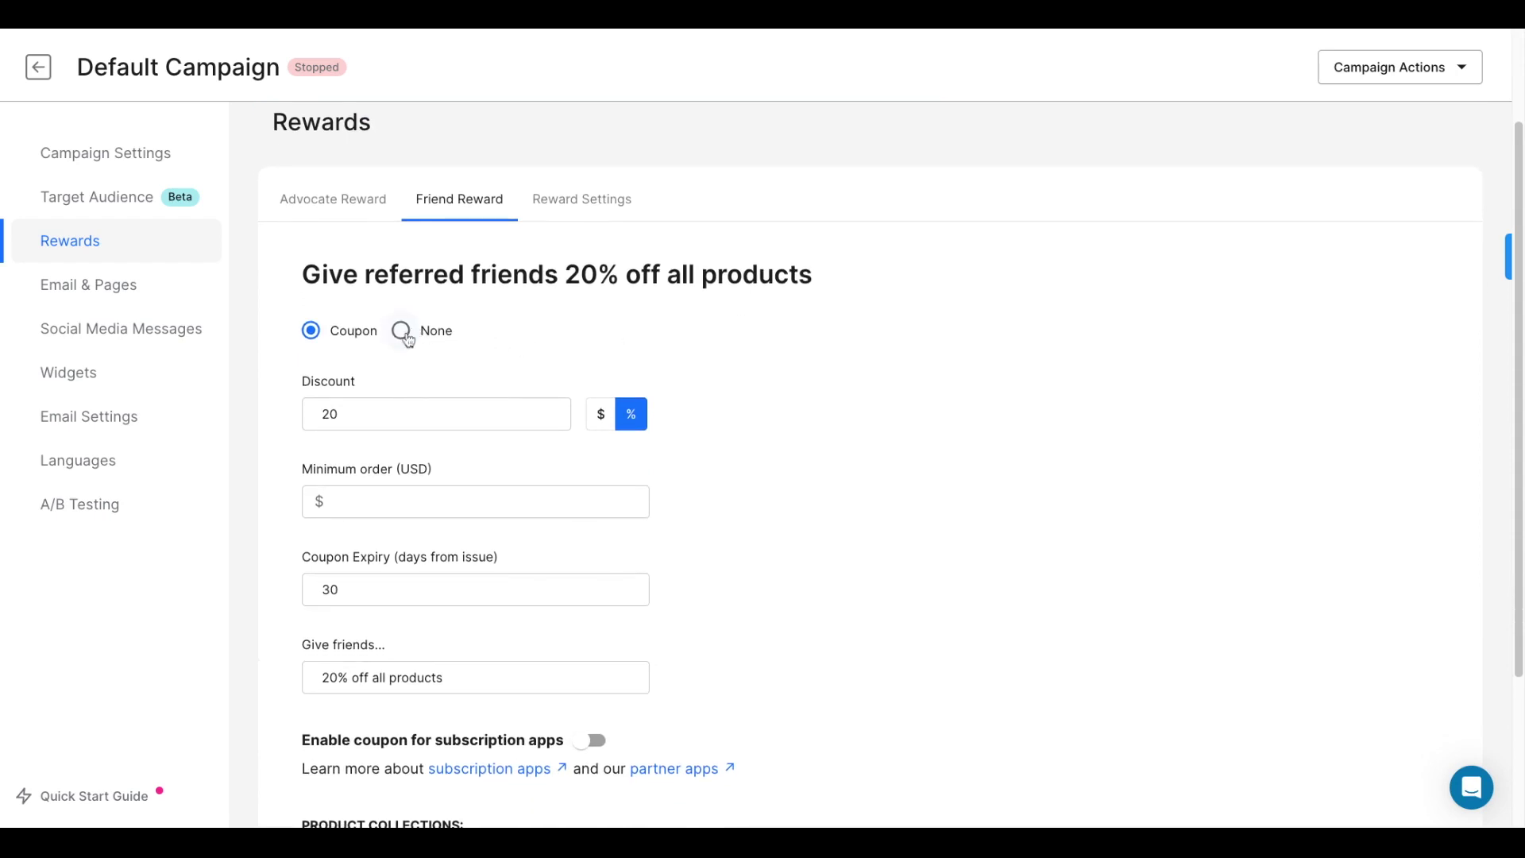
{"action": "left_click", "coordinate": [402, 331]}
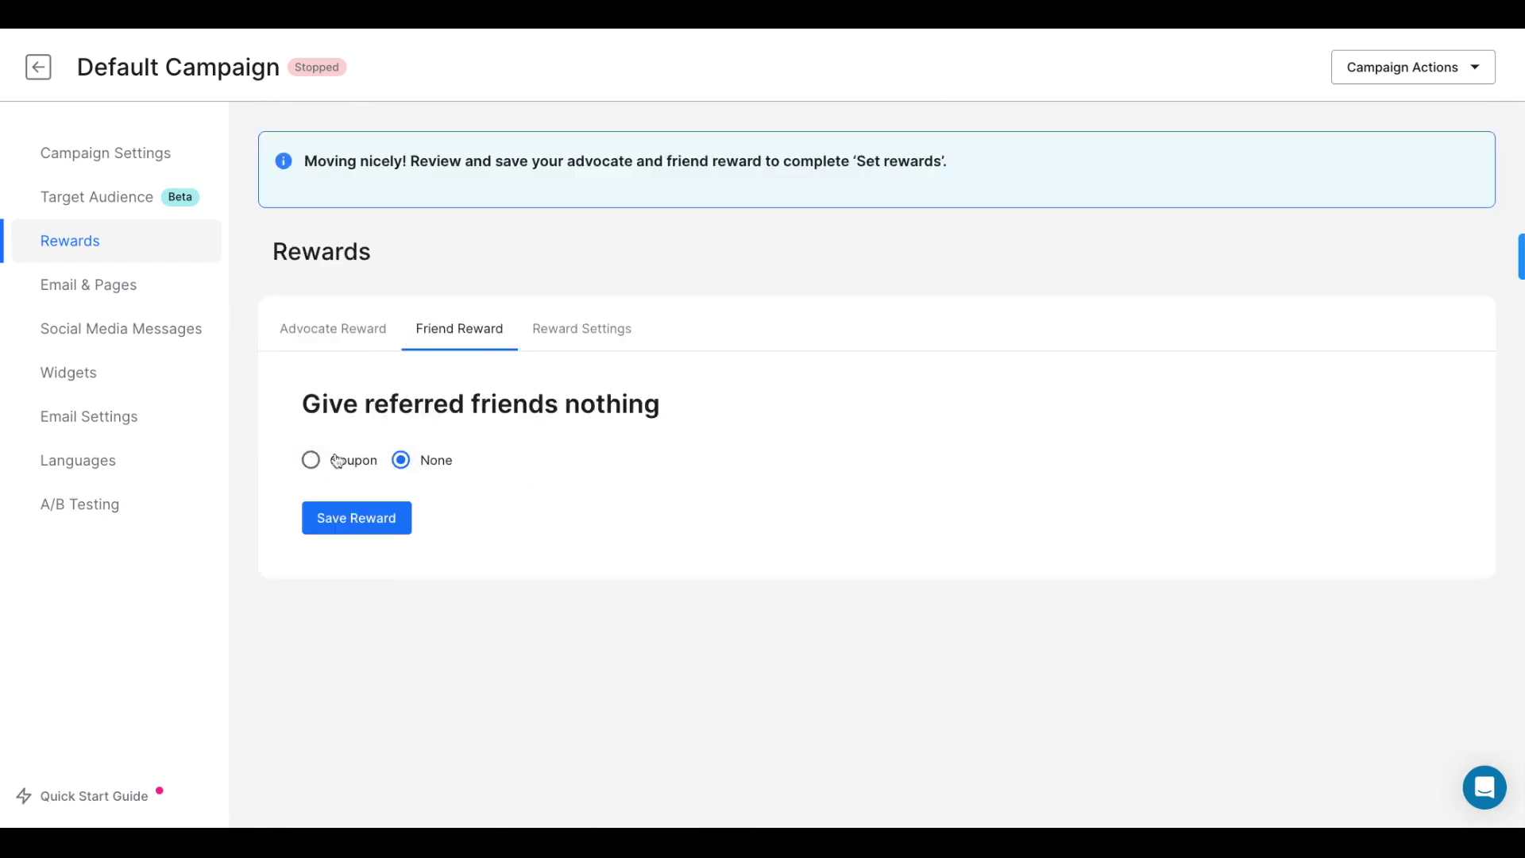
{"action": "left_click", "coordinate": [311, 460]}
{"action": "scroll", "coordinate": [256, 433], "scroll_direction": "down", "scroll_amount": 2}
{"action": "scroll", "coordinate": [255, 434], "scroll_direction": "down", "scroll_amount": 2}
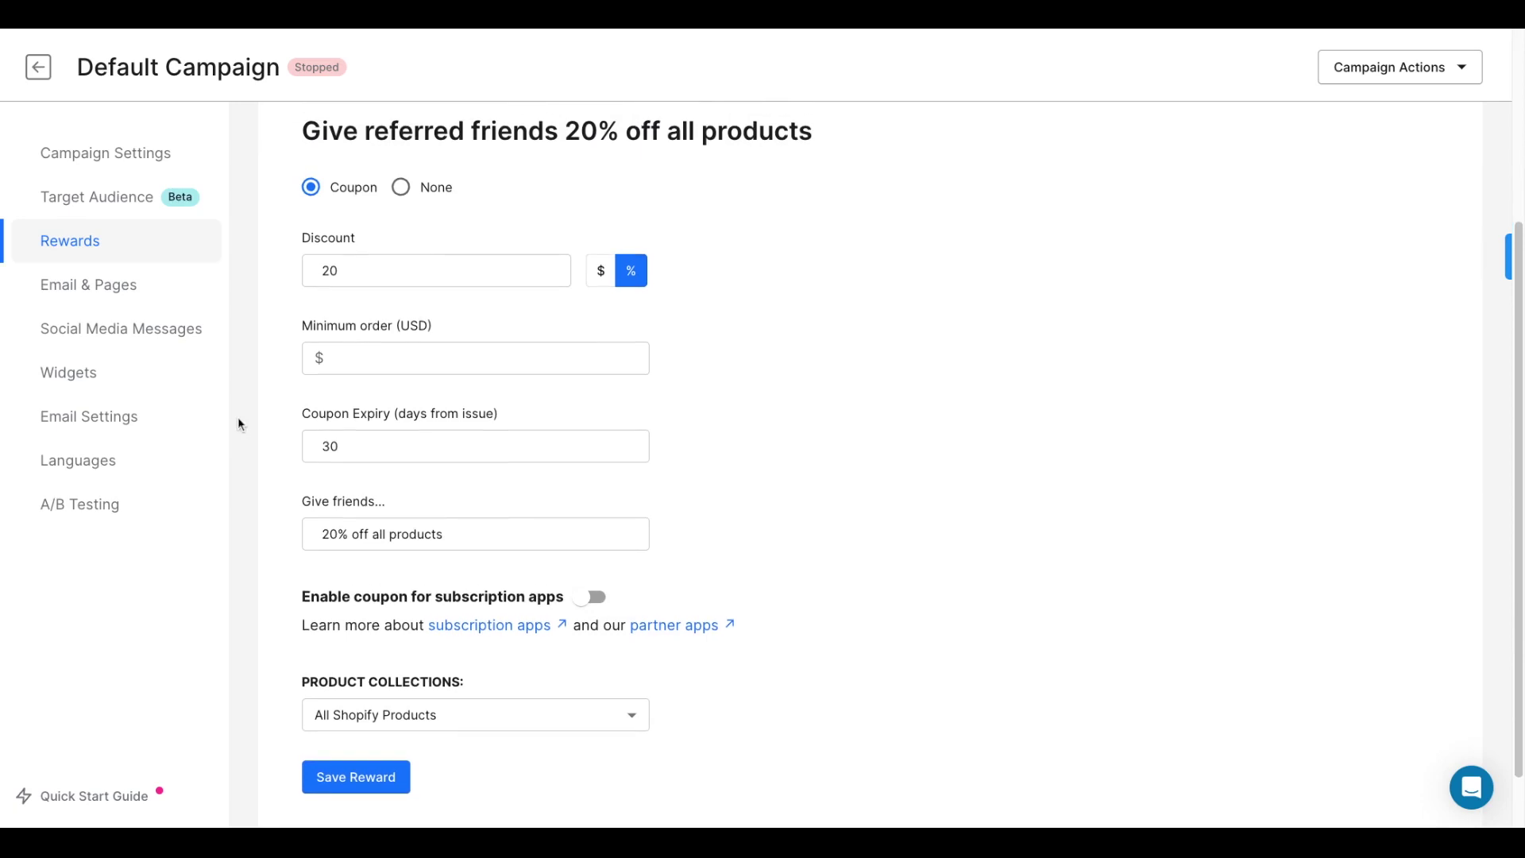
{"action": "left_click", "coordinate": [604, 279]}
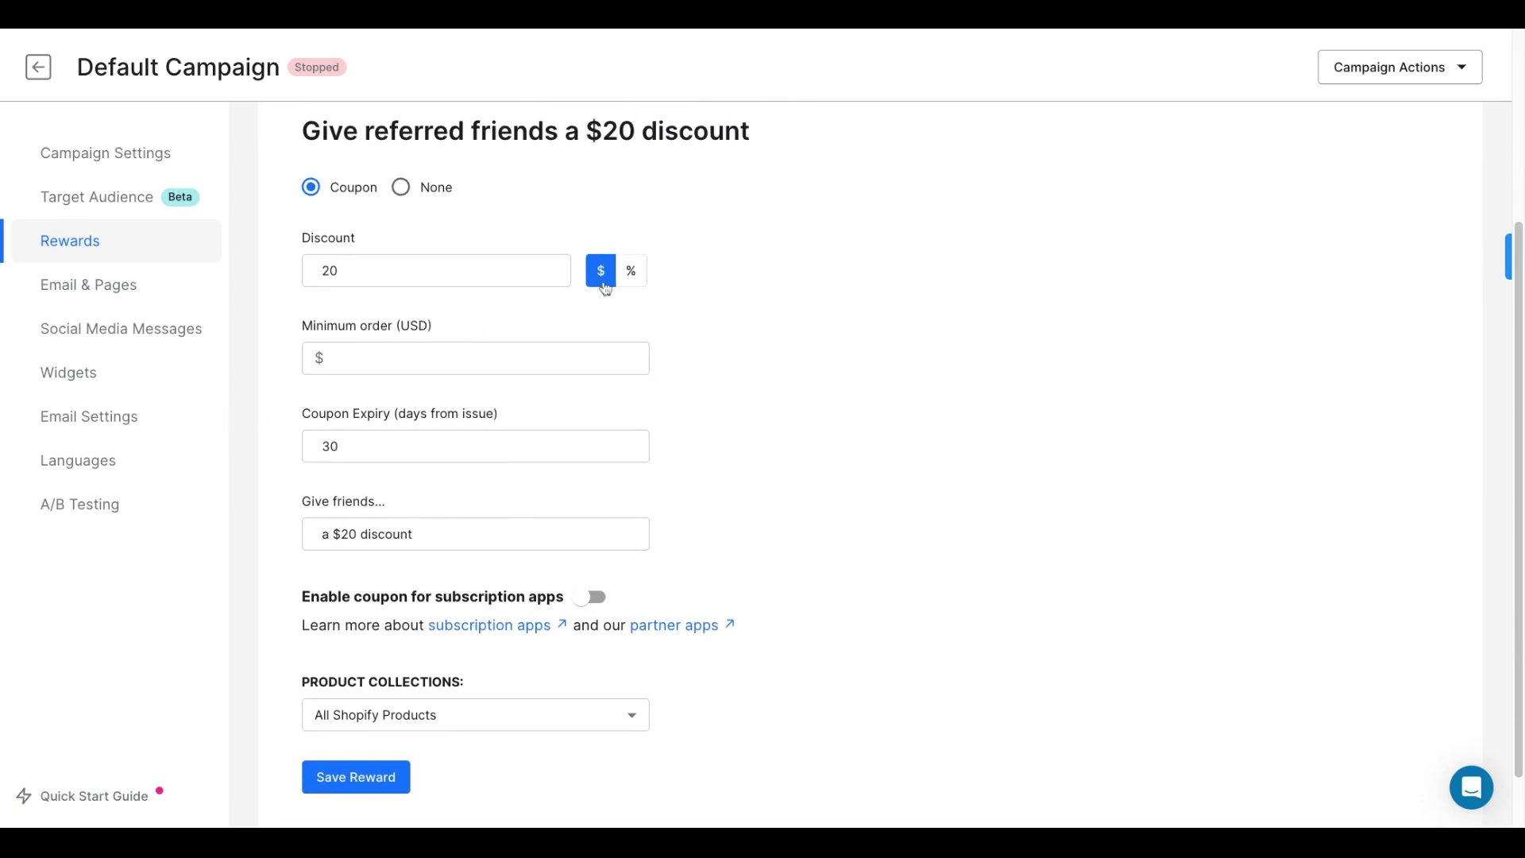
{"action": "left_click", "coordinate": [624, 280]}
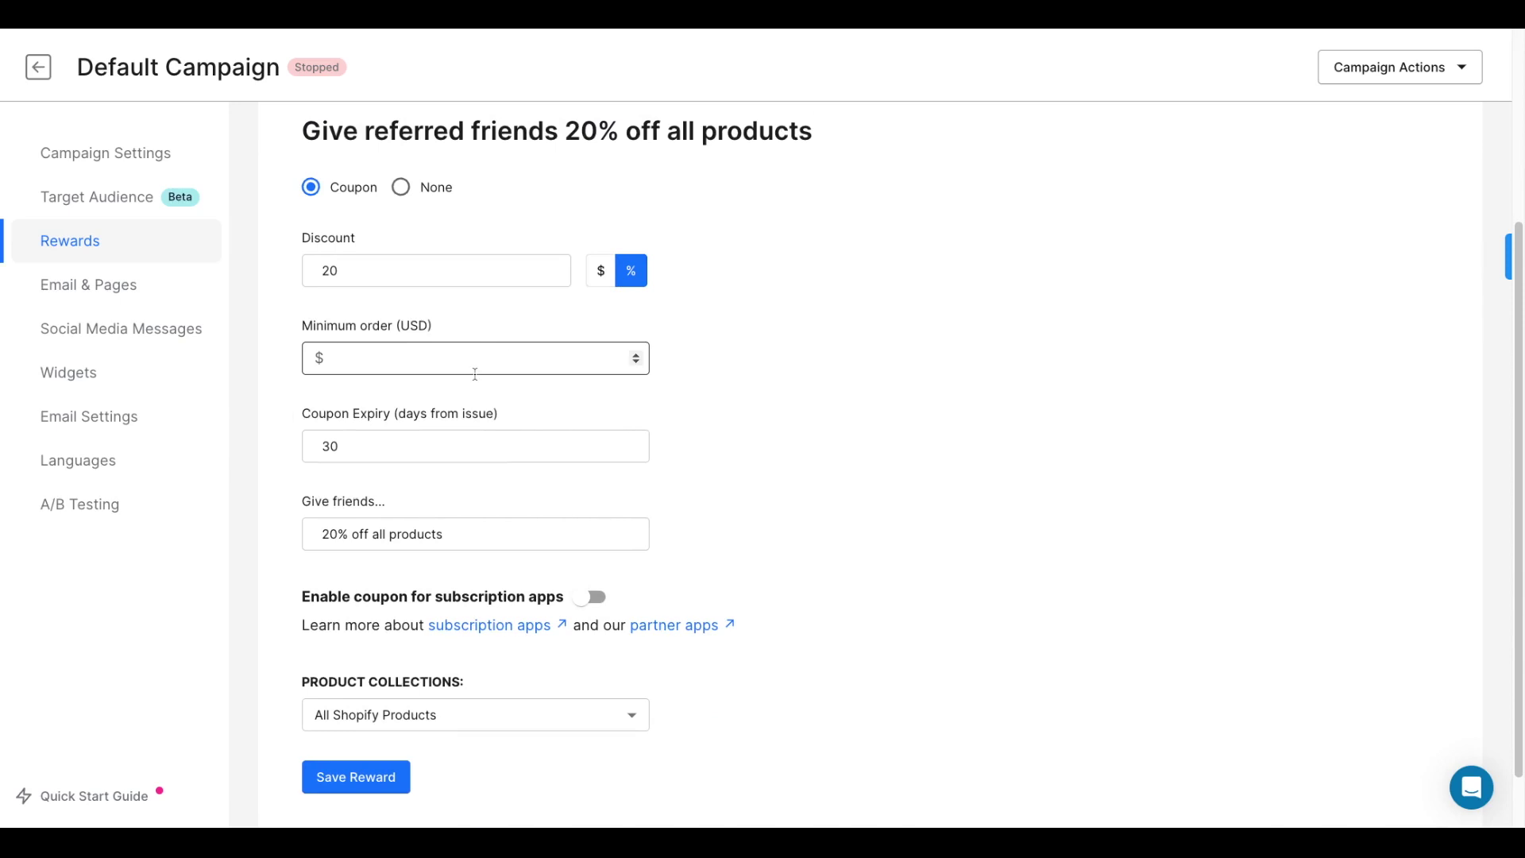
{"action": "scroll", "coordinate": [482, 443], "scroll_direction": "down", "scroll_amount": 1}
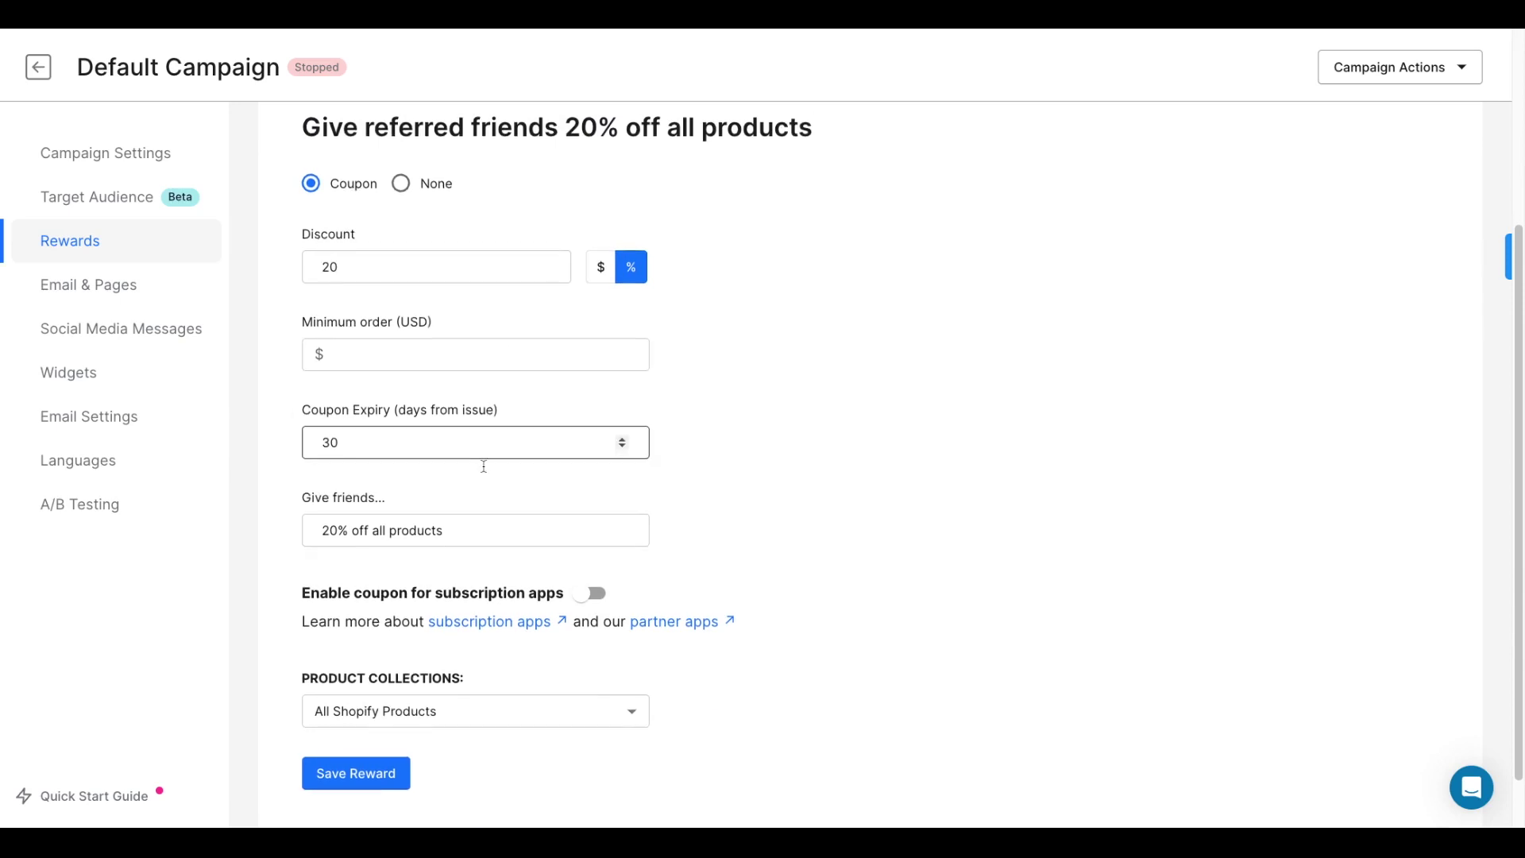
Enable the friend coupon for subscription apps on both purchase types, covering All Shopify Products
{"action": "left_click", "coordinate": [588, 530]}
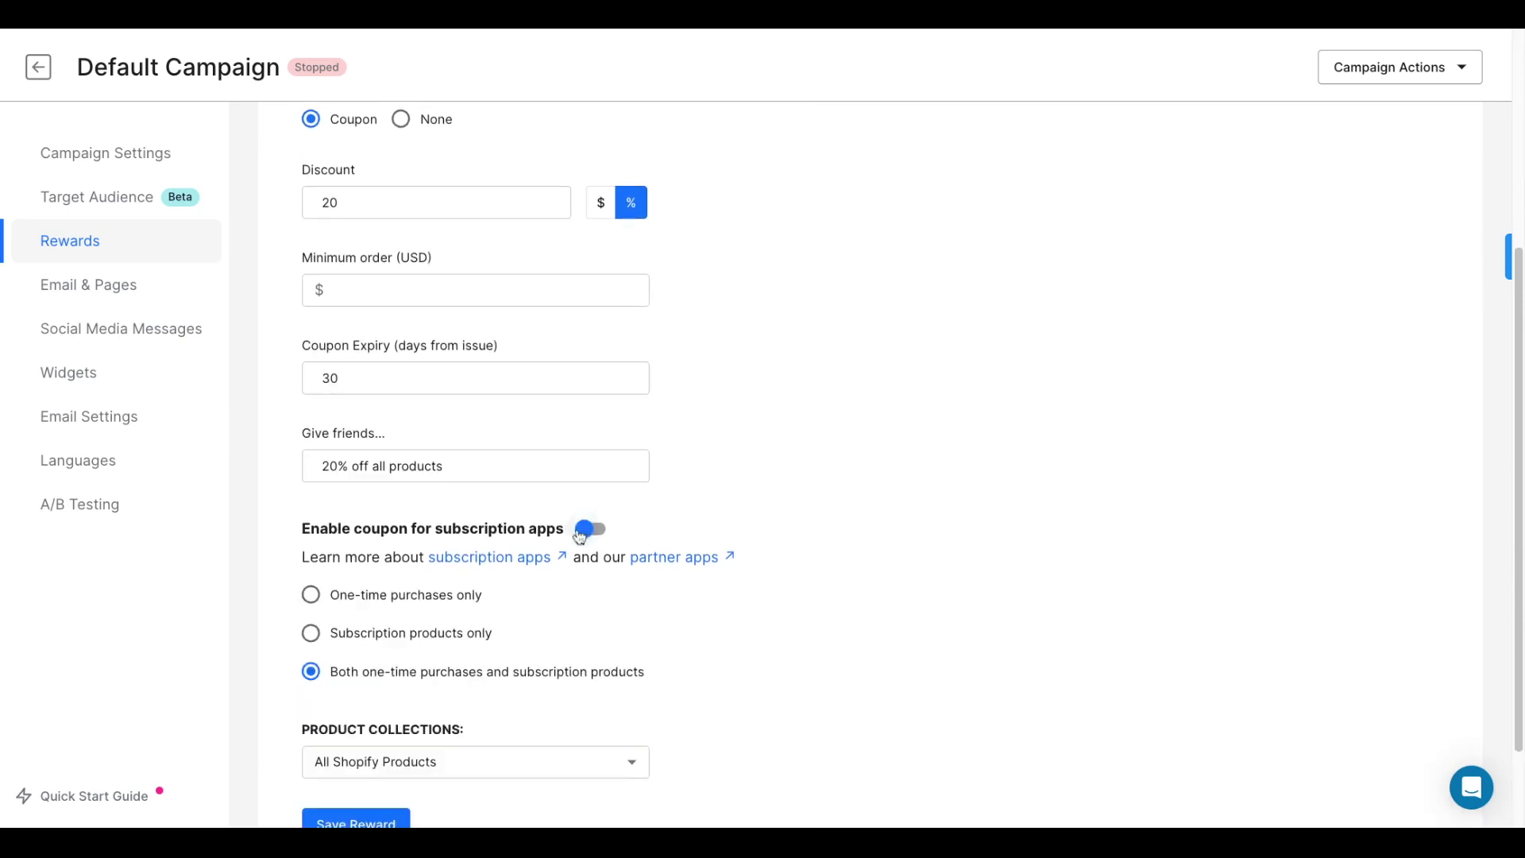
{"action": "scroll", "coordinate": [630, 507], "scroll_direction": "down", "scroll_amount": 1}
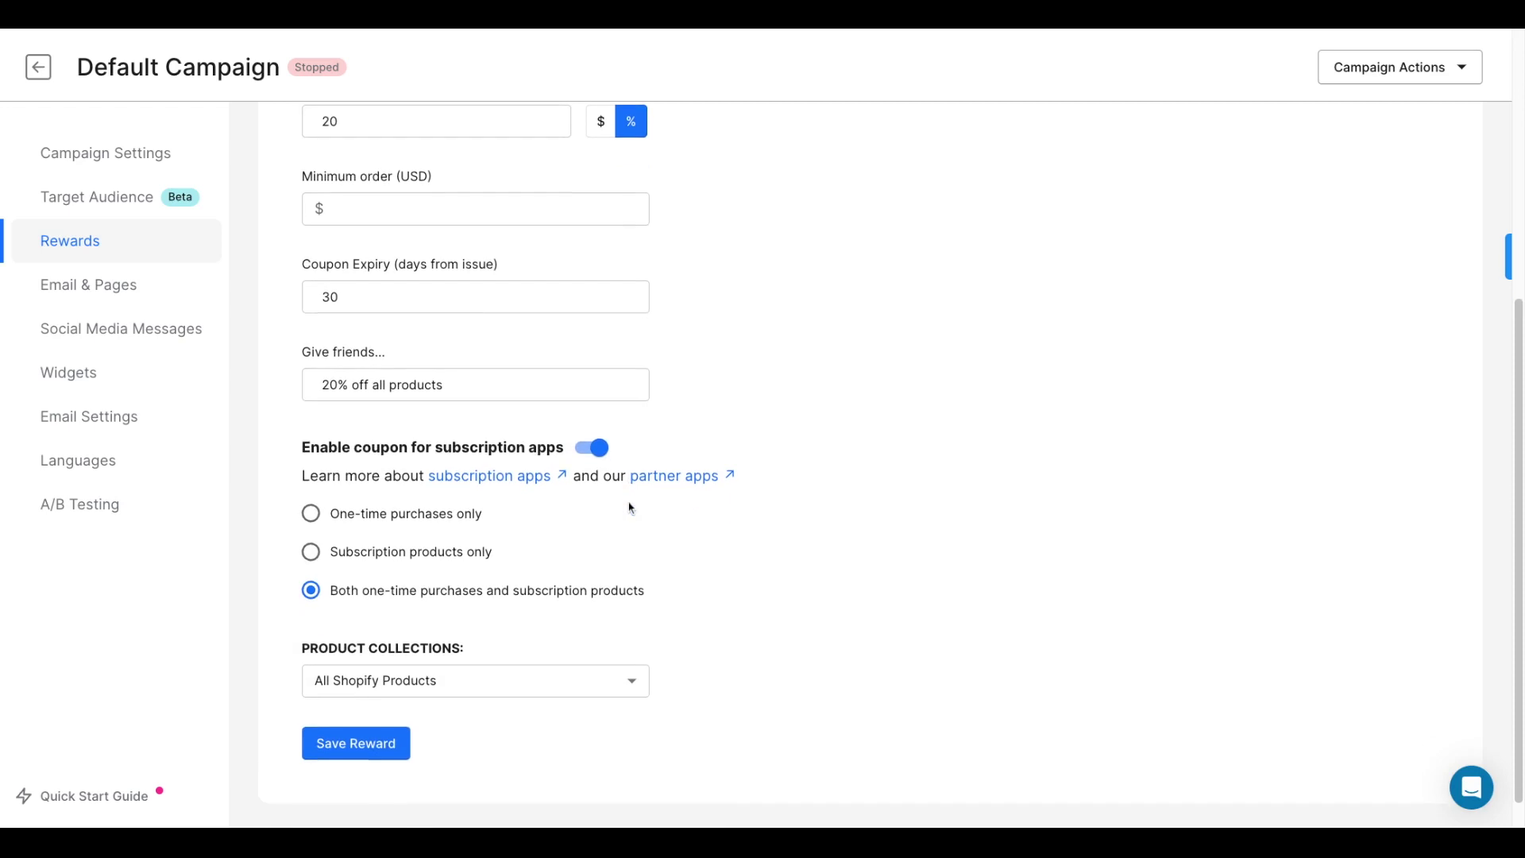
{"action": "left_click", "coordinate": [453, 521]}
{"action": "left_click", "coordinate": [445, 550]}
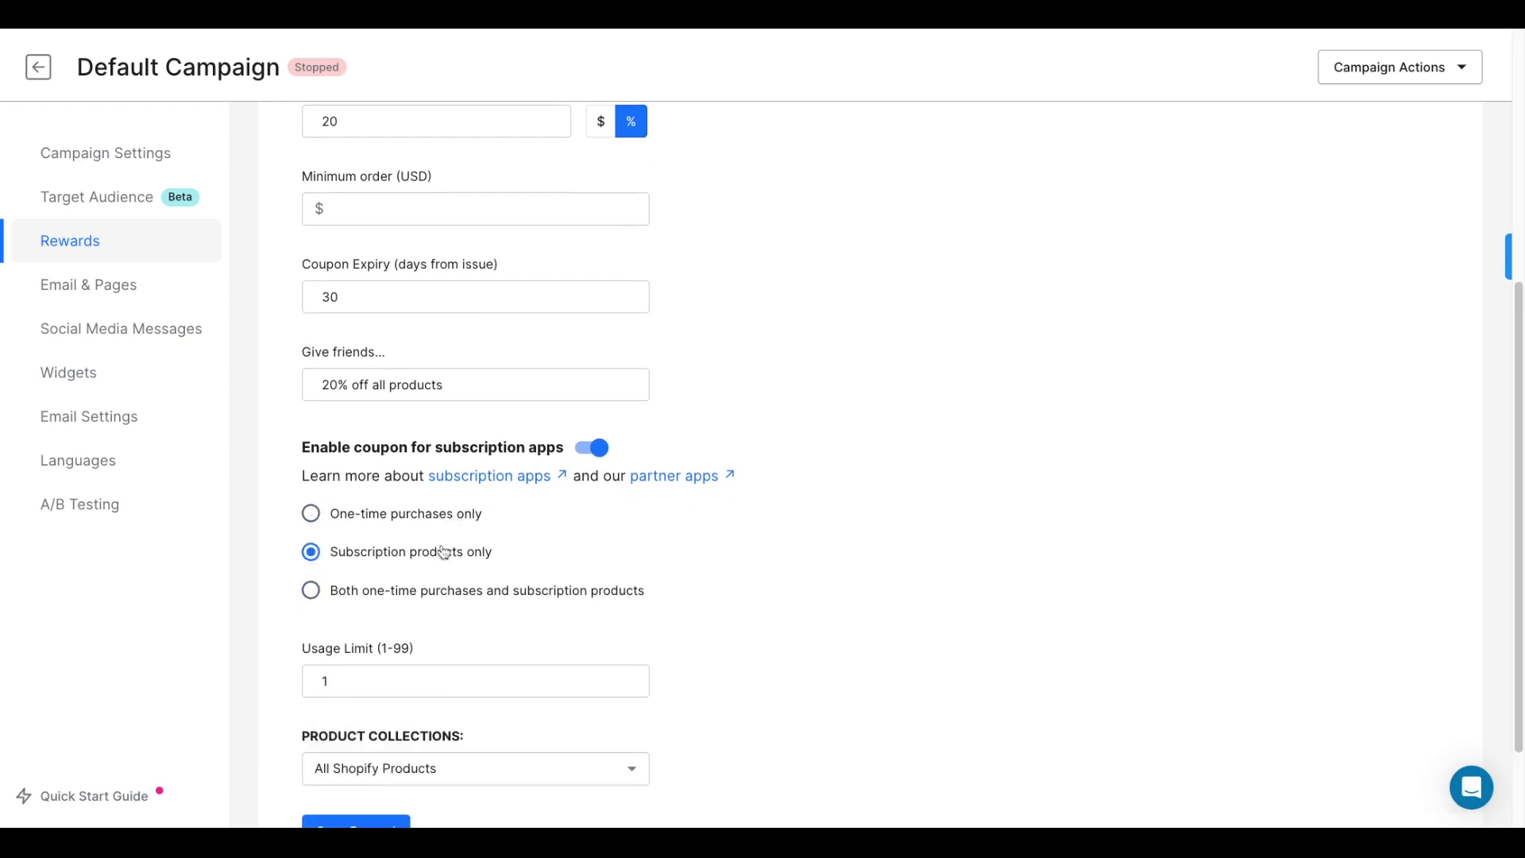
{"action": "left_click", "coordinate": [448, 589]}
{"action": "scroll", "coordinate": [561, 535], "scroll_direction": "down", "scroll_amount": 1}
{"action": "left_click", "coordinate": [529, 650]}
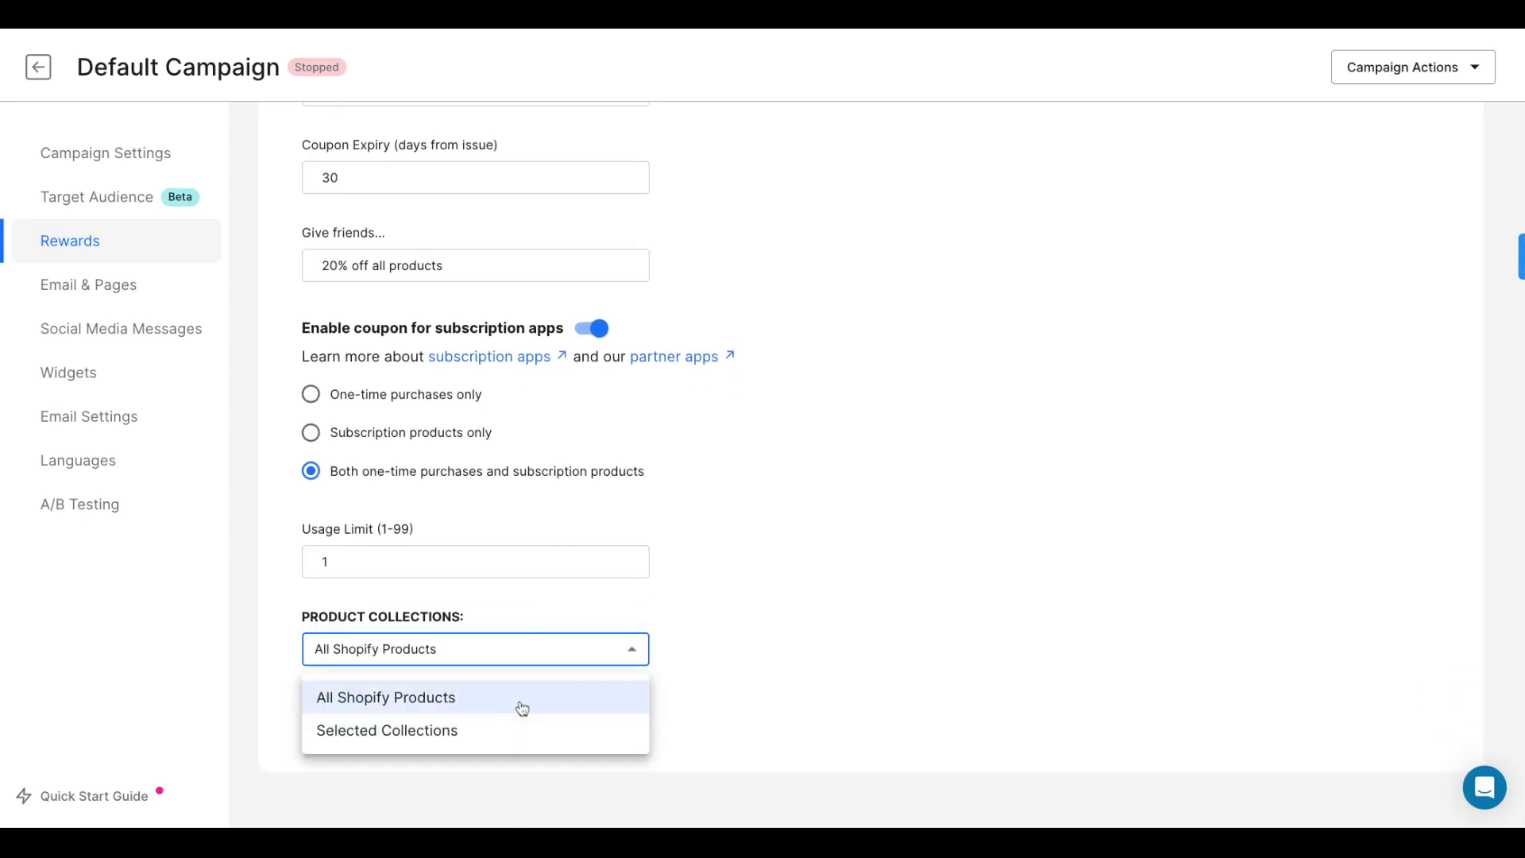
{"action": "left_click", "coordinate": [632, 636]}
{"action": "scroll", "coordinate": [715, 618], "scroll_direction": "up", "scroll_amount": 5}
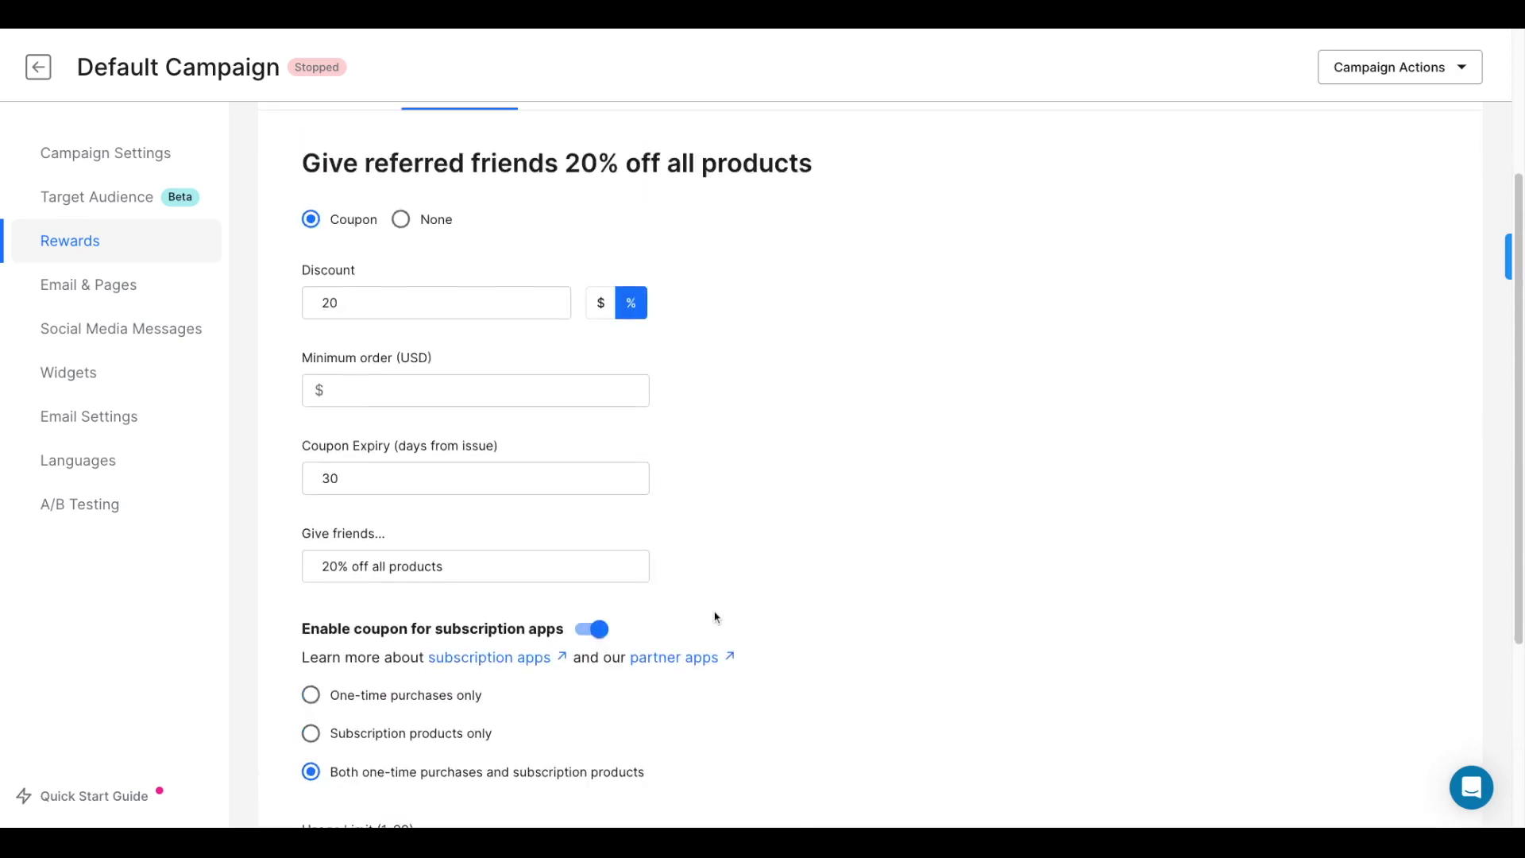
{"action": "scroll", "coordinate": [716, 617], "scroll_direction": "up", "scroll_amount": 1}
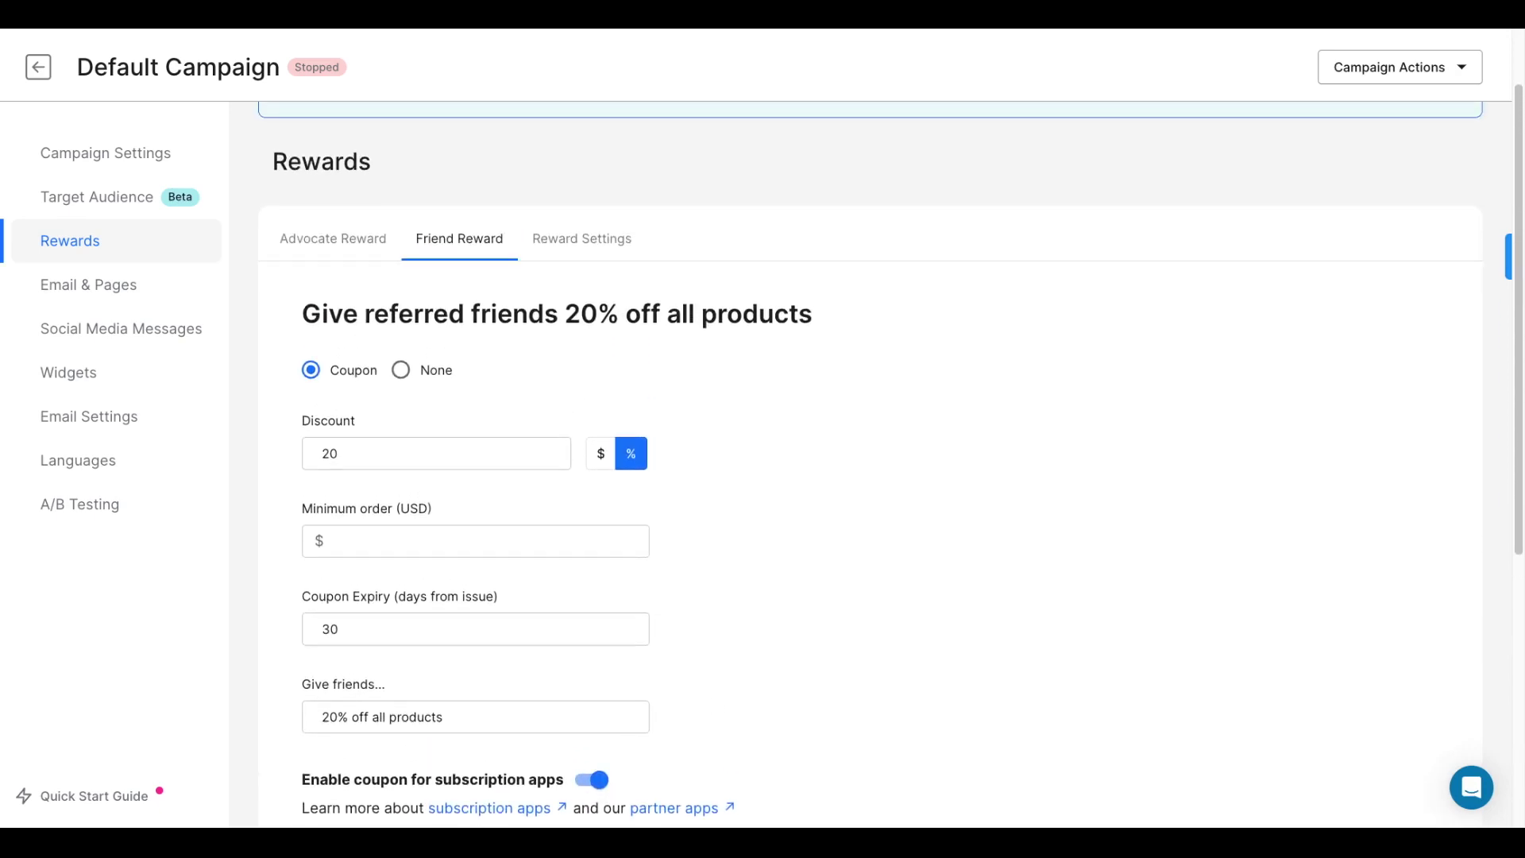
In Email & Pages, upload the TBTP logo and banner.png to the Simple theme
{"action": "left_click", "coordinate": [95, 285]}
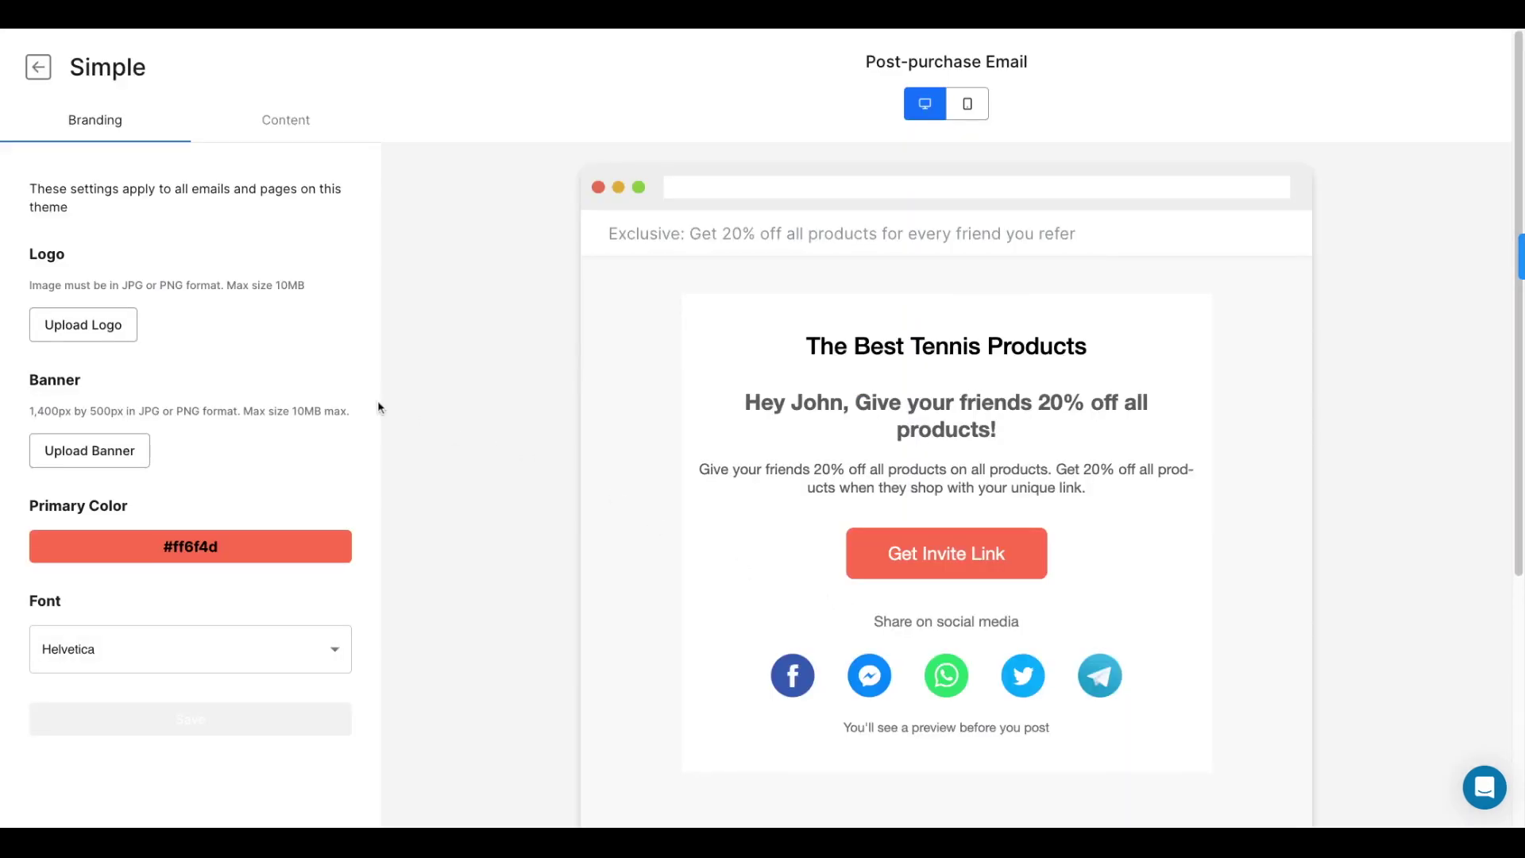
{"action": "left_click", "coordinate": [113, 324]}
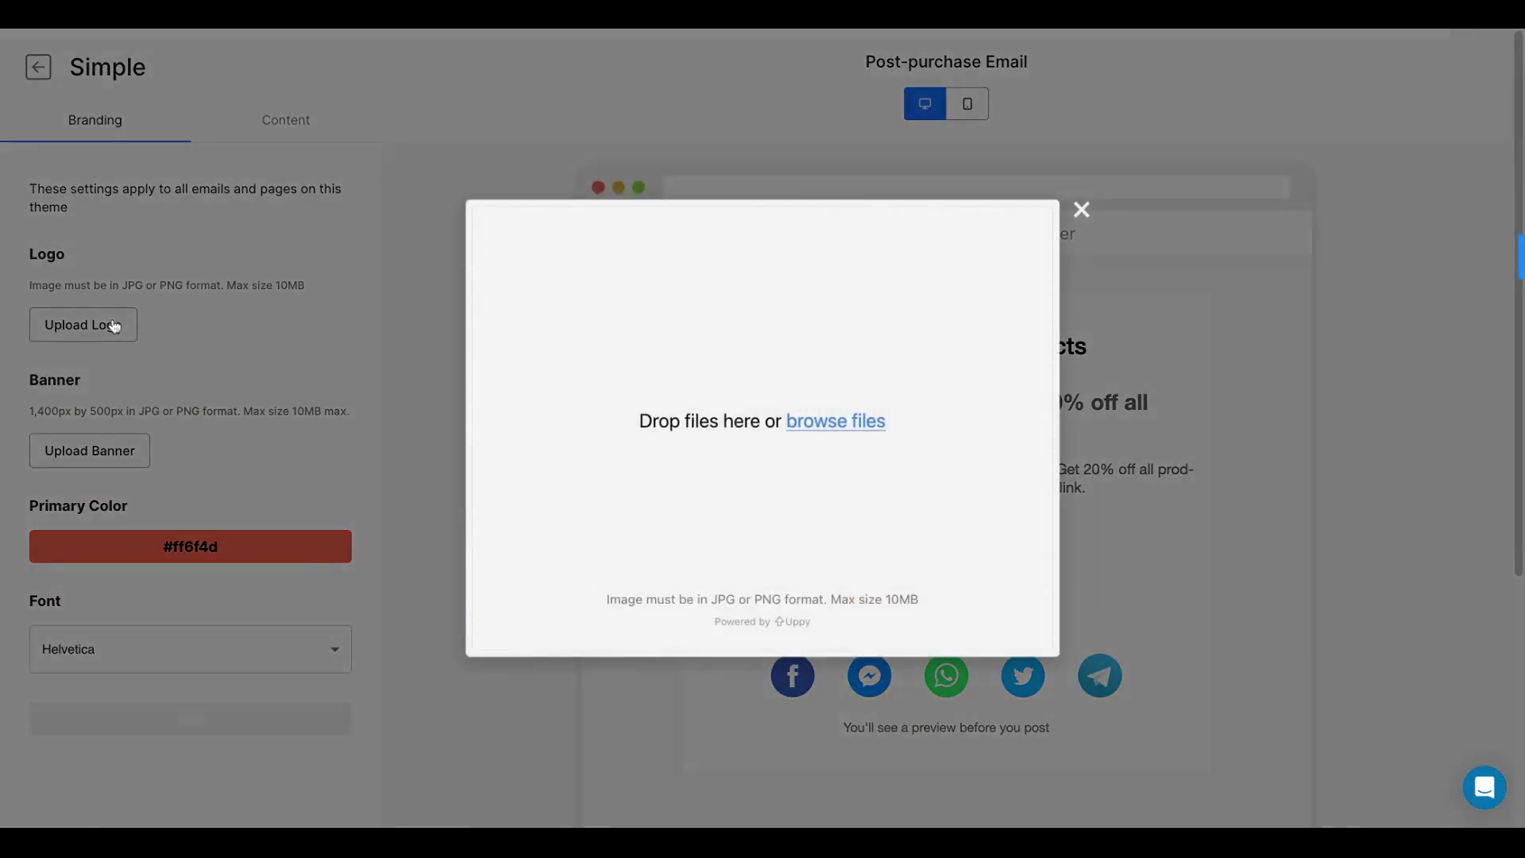
{"action": "left_click", "coordinate": [818, 429]}
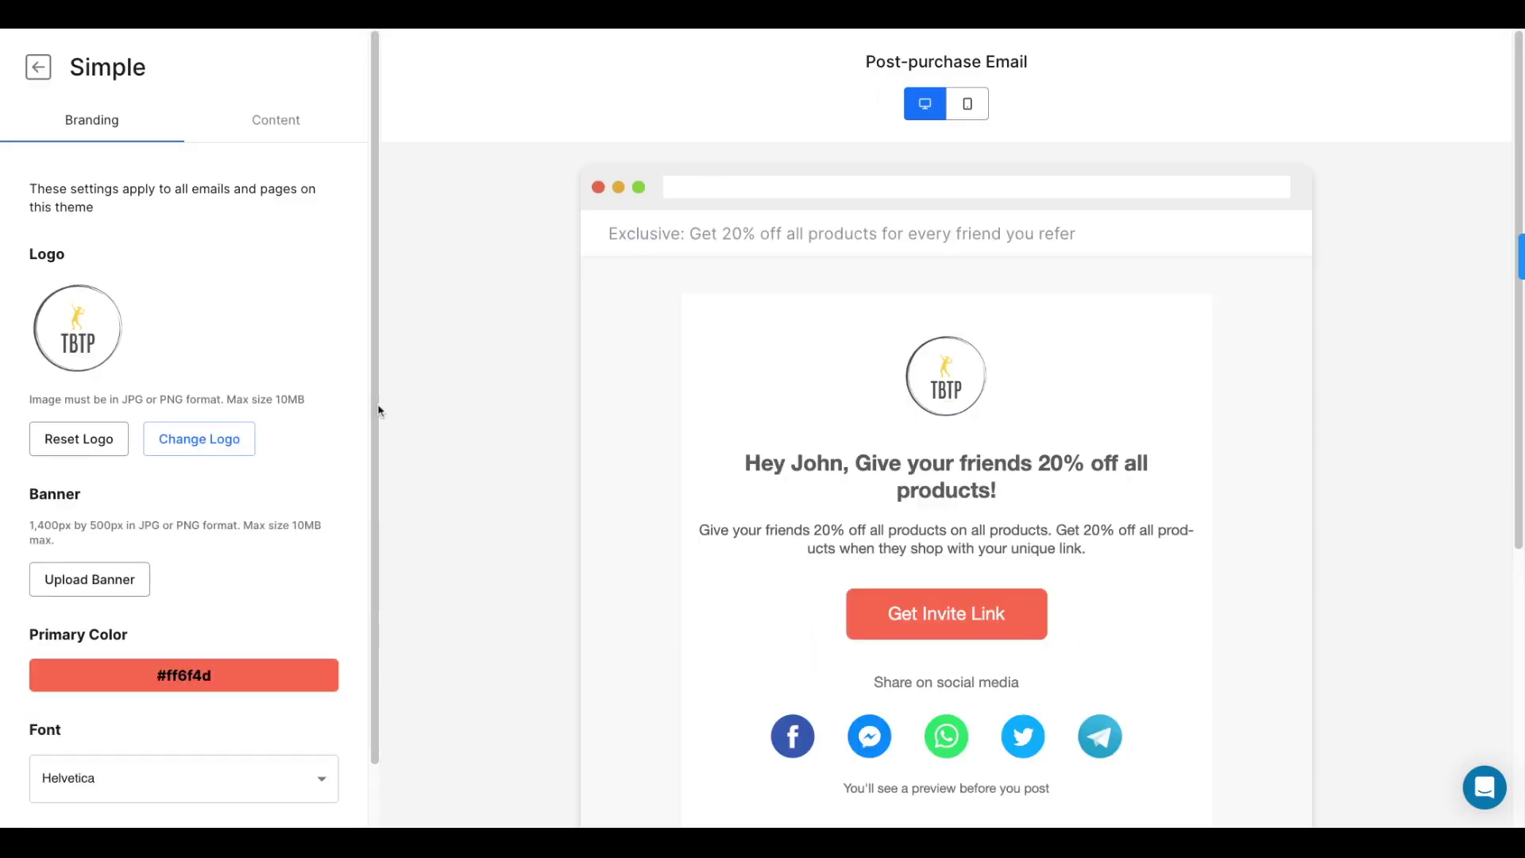
{"action": "left_click", "coordinate": [87, 592]}
{"action": "left_click_drag", "start_coordinate": [88, 594], "coordinate": [763, 422]}
{"action": "left_click", "coordinate": [527, 630]}
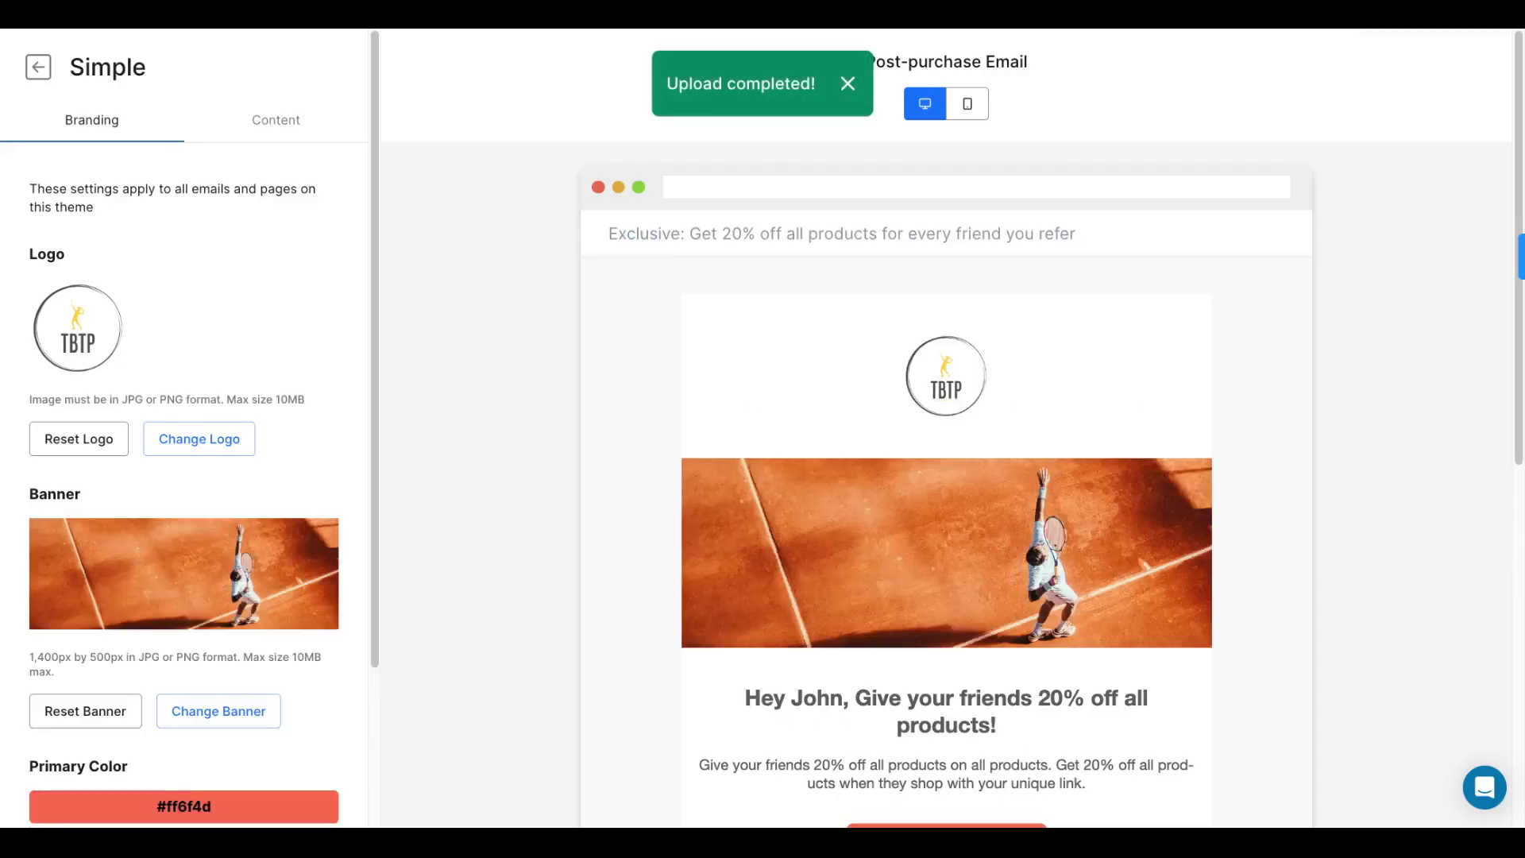
Set the theme's primary colour to #ed8338 and save the branding
{"action": "scroll", "coordinate": [183, 477], "scroll_direction": "down", "scroll_amount": 3}
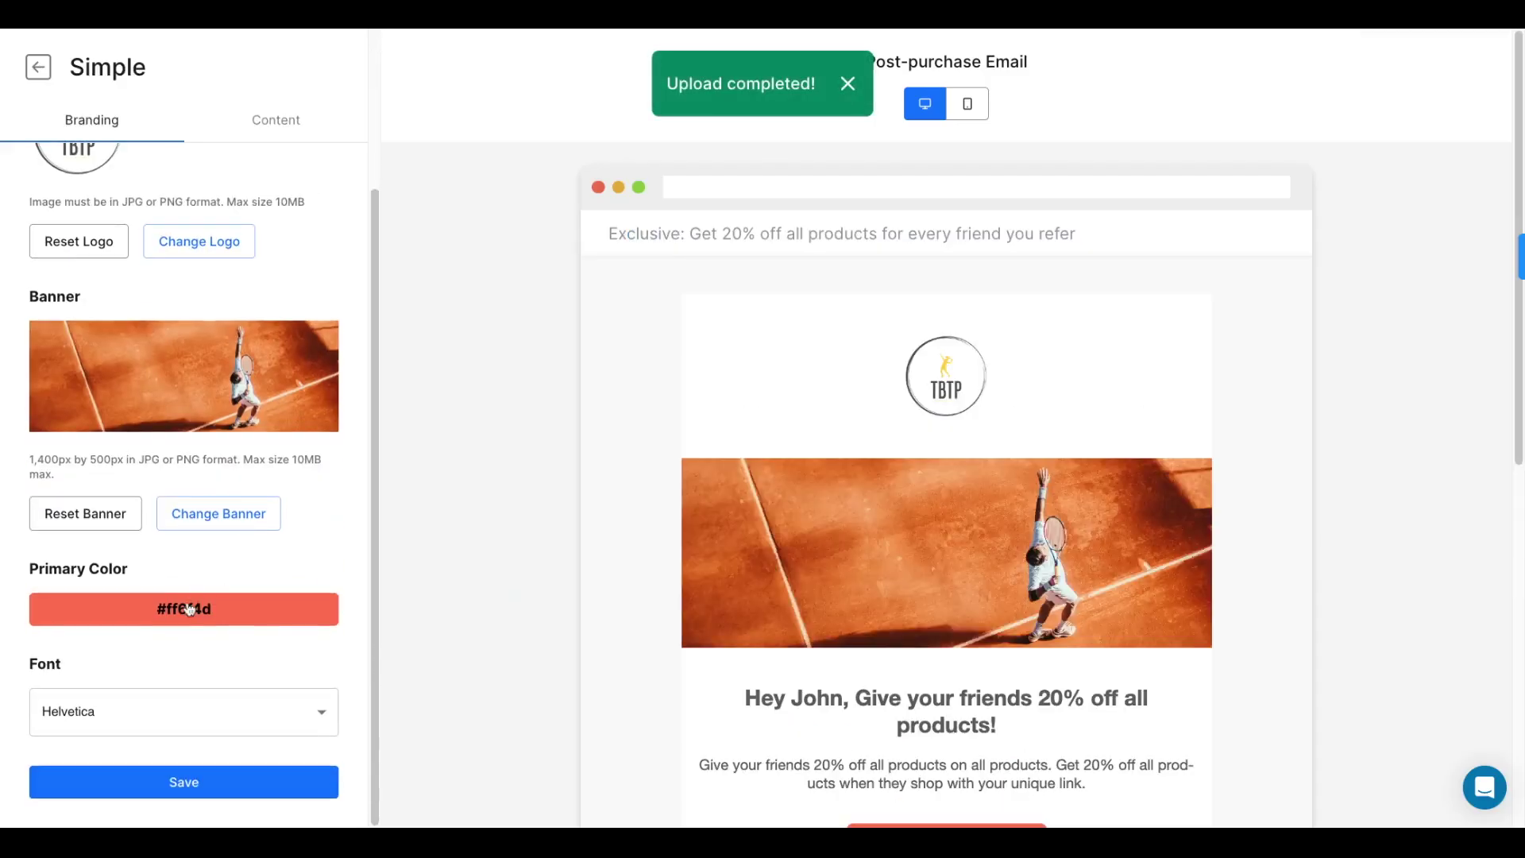
{"action": "left_click", "coordinate": [183, 608]}
{"action": "triple_click", "coordinate": [171, 814]}
{"action": "type", "text": "#ed8338"}
{"action": "left_click", "coordinate": [215, 793]}
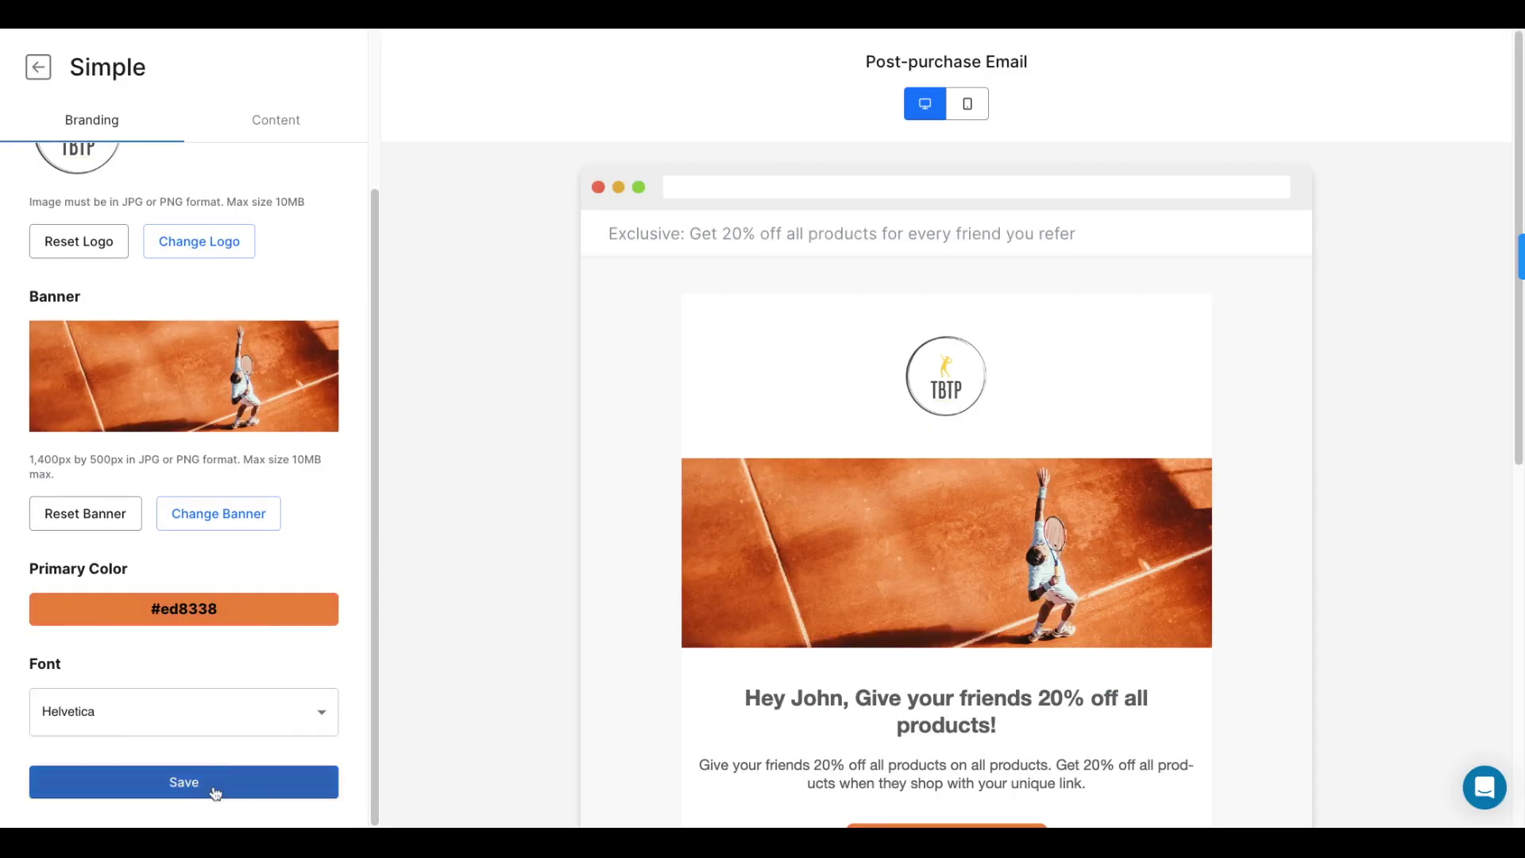
{"action": "left_click", "coordinate": [214, 793]}
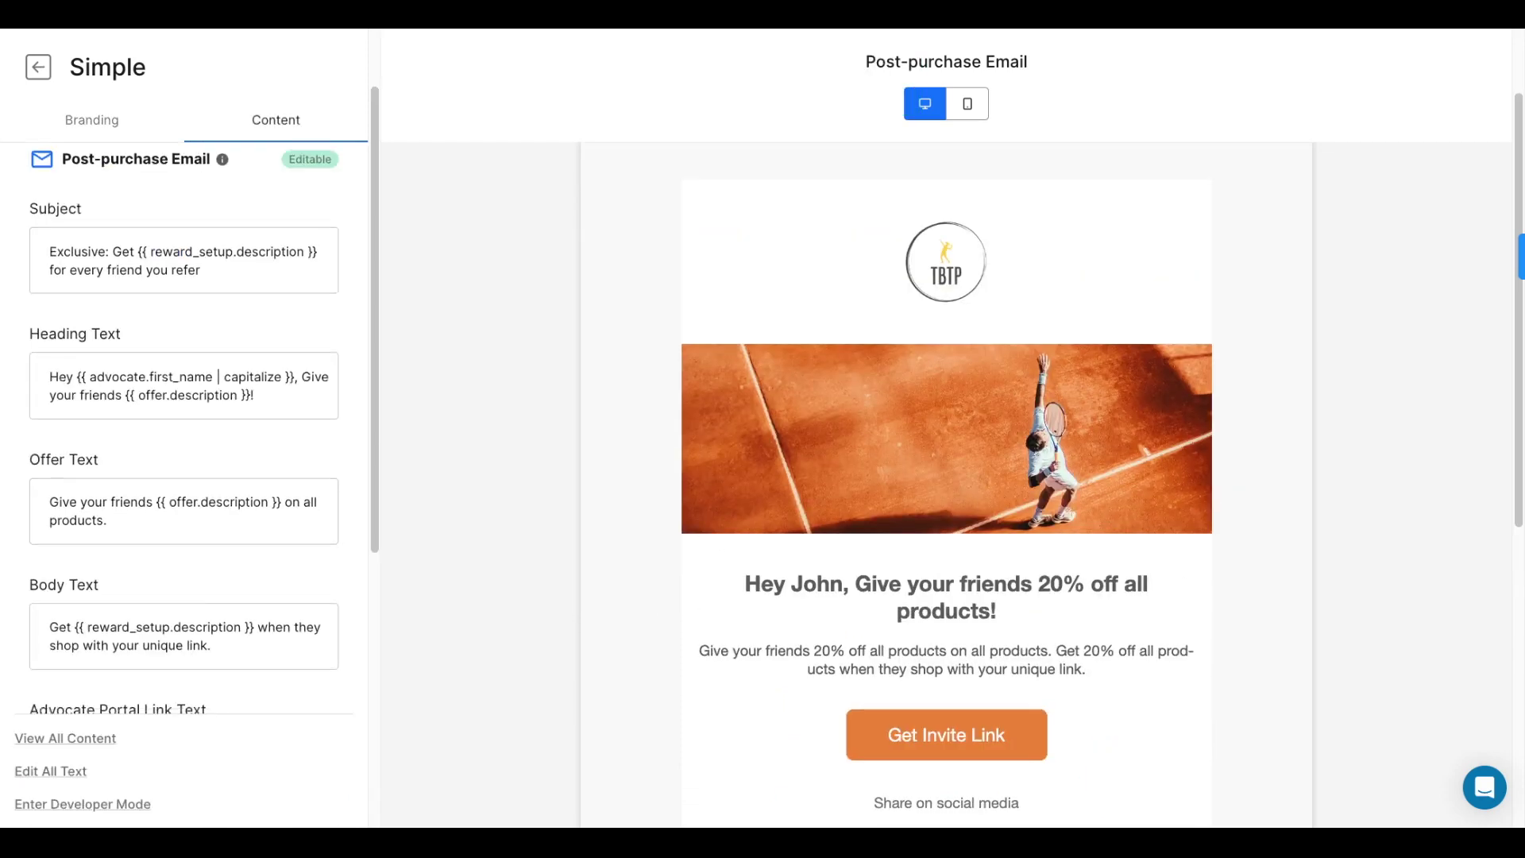
{"action": "scroll", "coordinate": [191, 429], "scroll_direction": "down", "scroll_amount": 3}
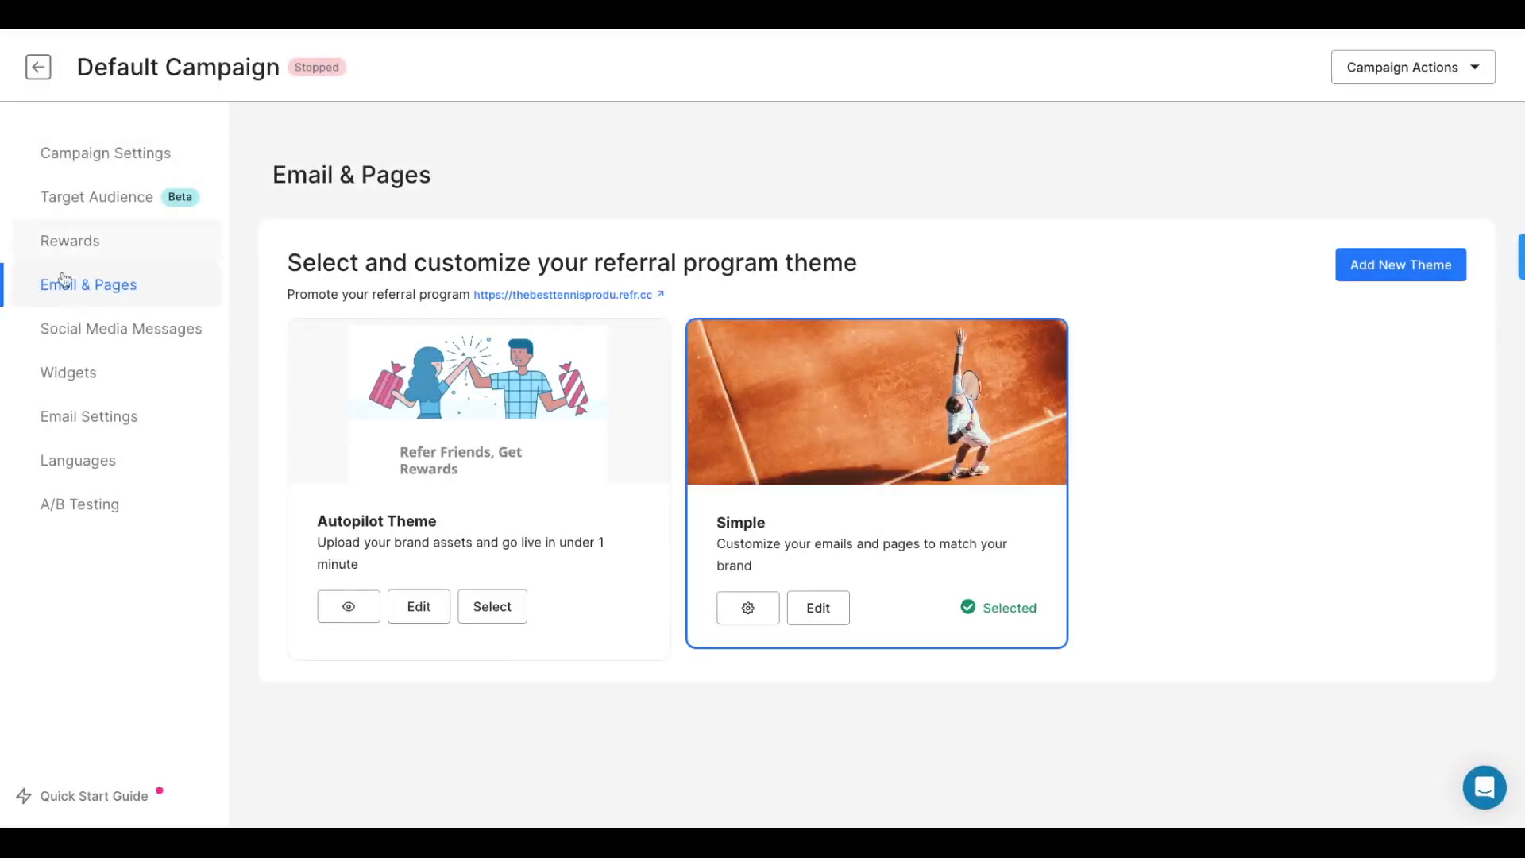
Enable the Post-Purchase Popup on the Widgets page, preview it, and browse the embed code
{"action": "left_click", "coordinate": [69, 370]}
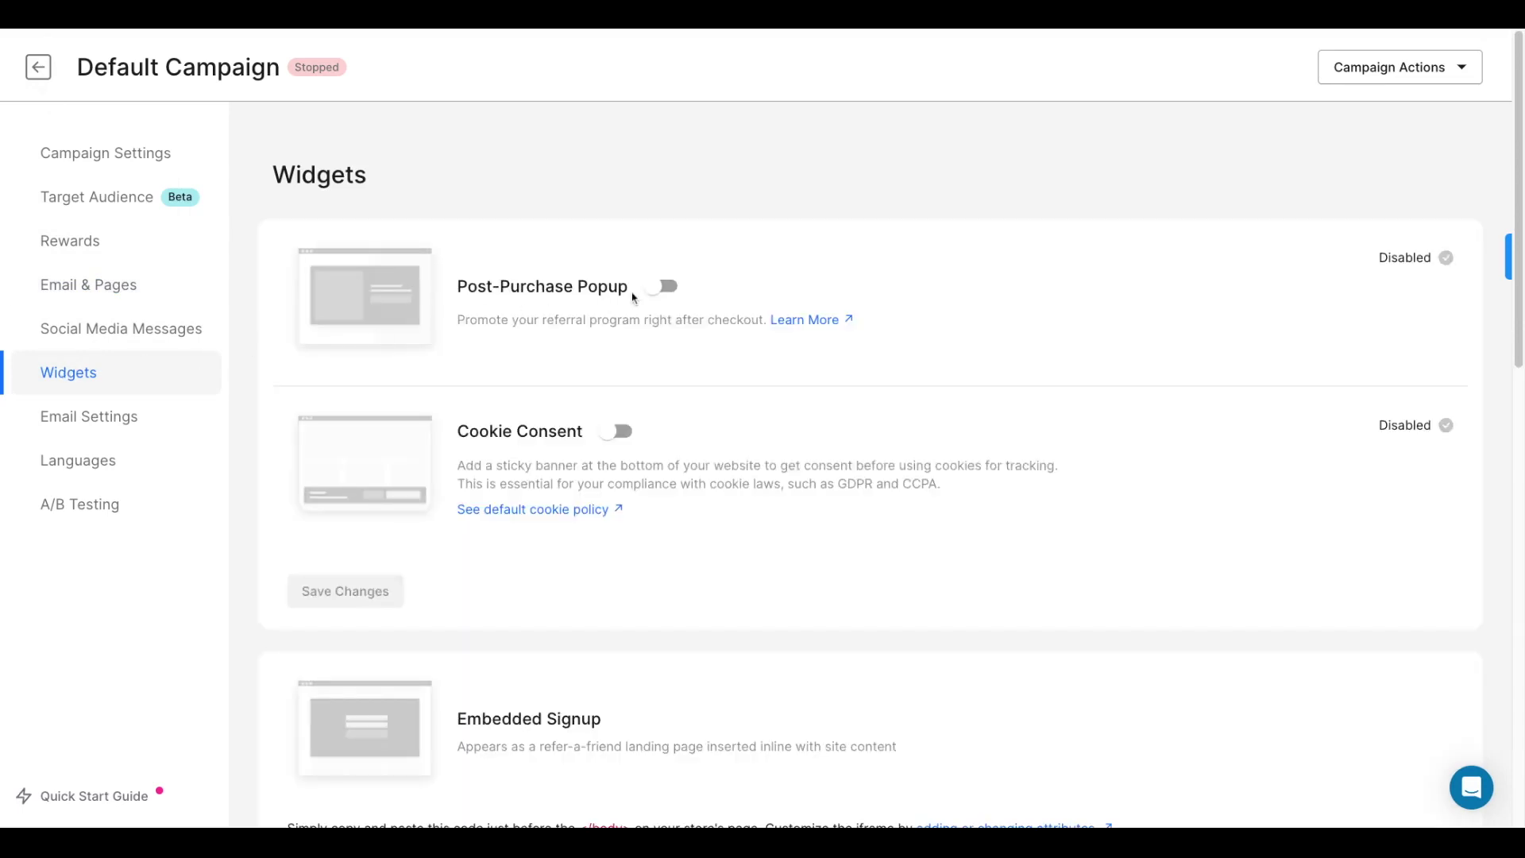
{"action": "left_click", "coordinate": [664, 286]}
{"action": "scroll", "coordinate": [1020, 247], "scroll_direction": "down", "scroll_amount": 1}
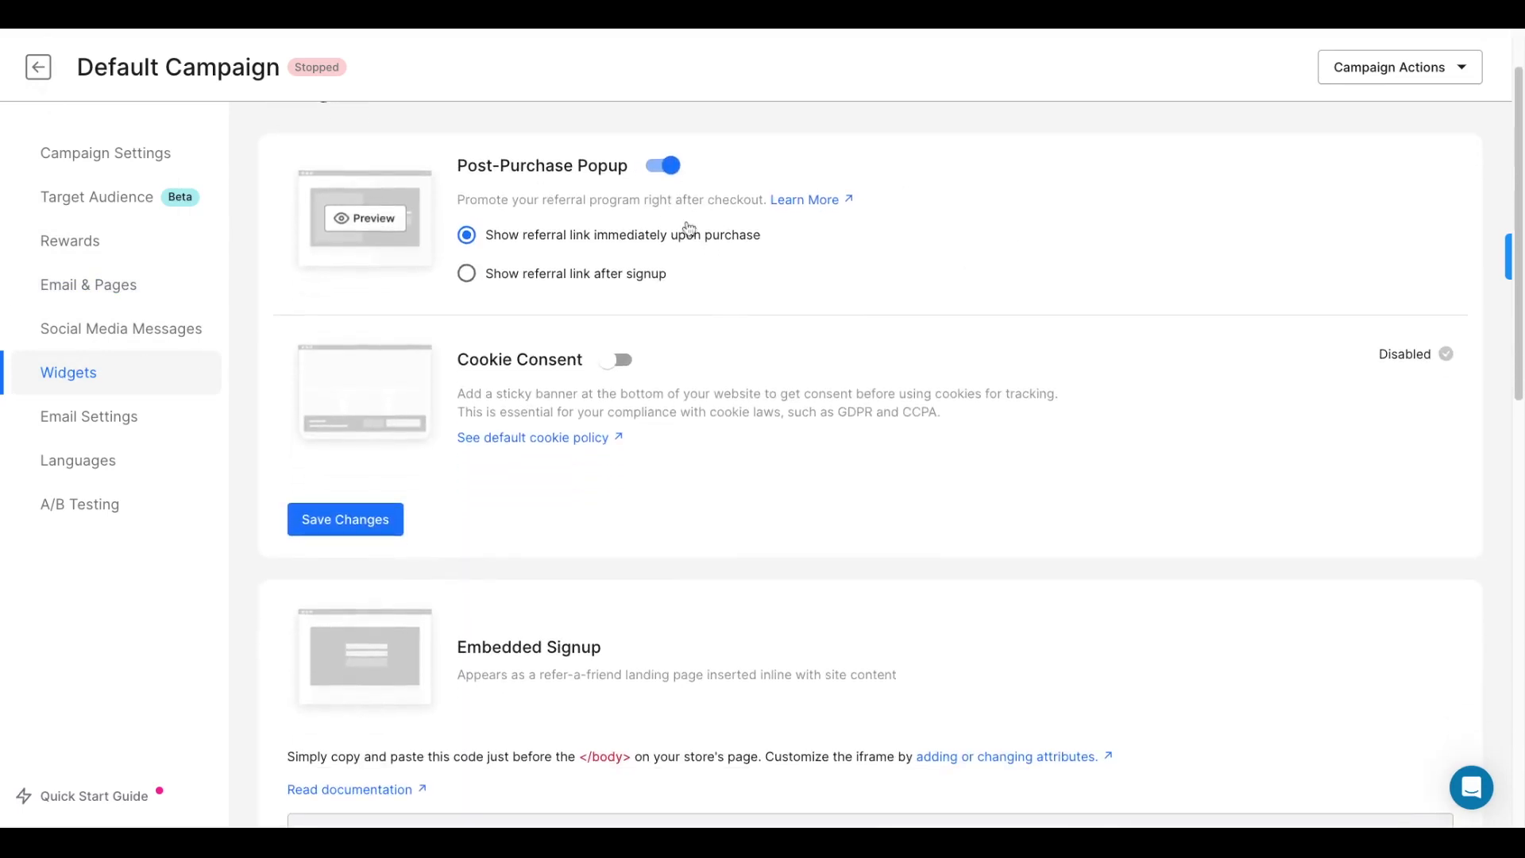
{"action": "left_click", "coordinate": [360, 221]}
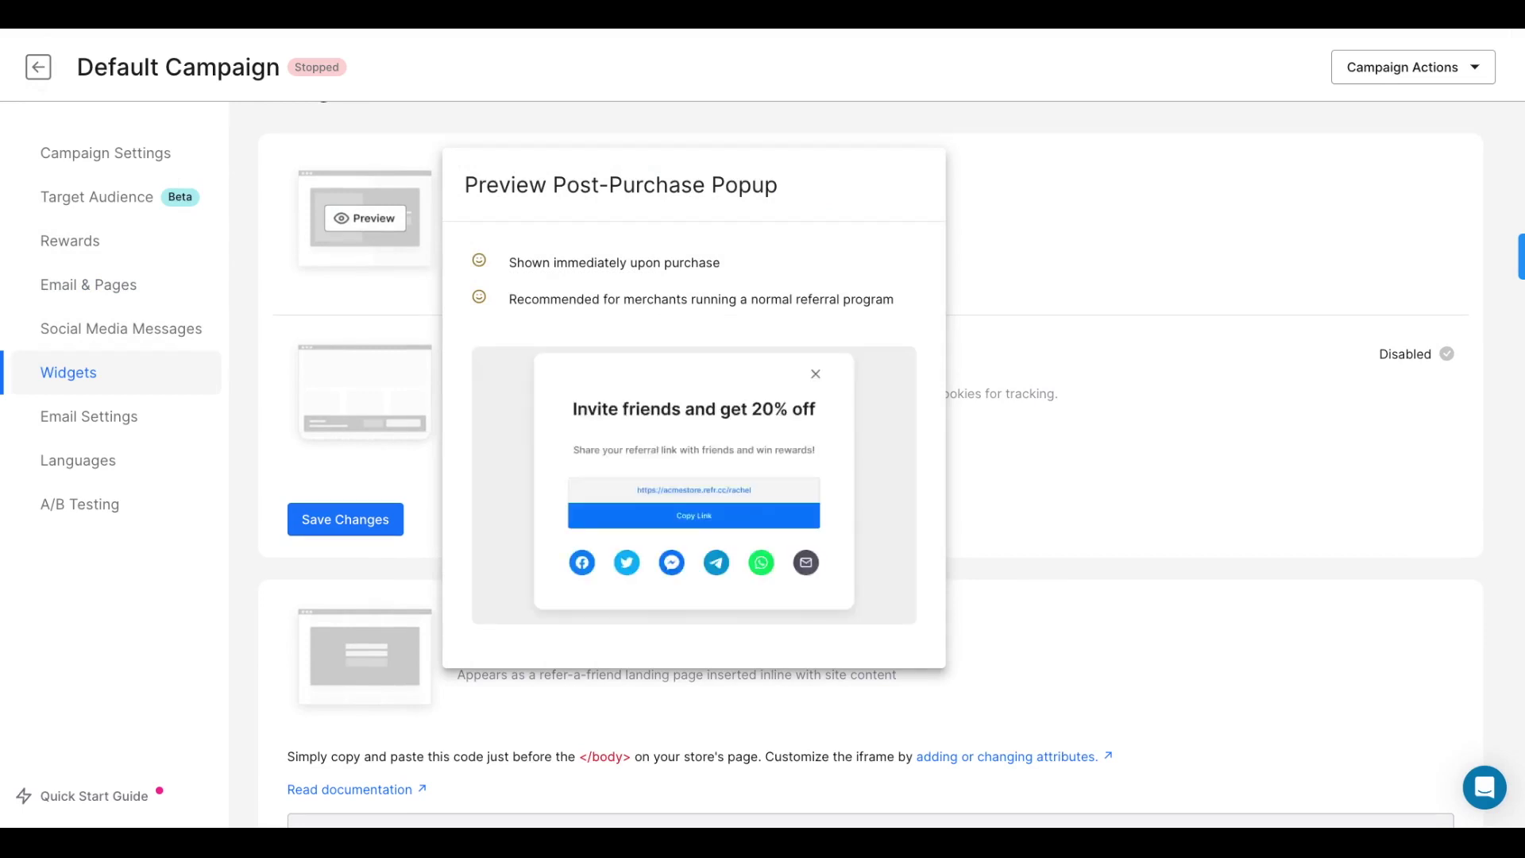
{"action": "left_click", "coordinate": [362, 280]}
{"action": "scroll", "coordinate": [535, 360], "scroll_direction": "down", "scroll_amount": 5}
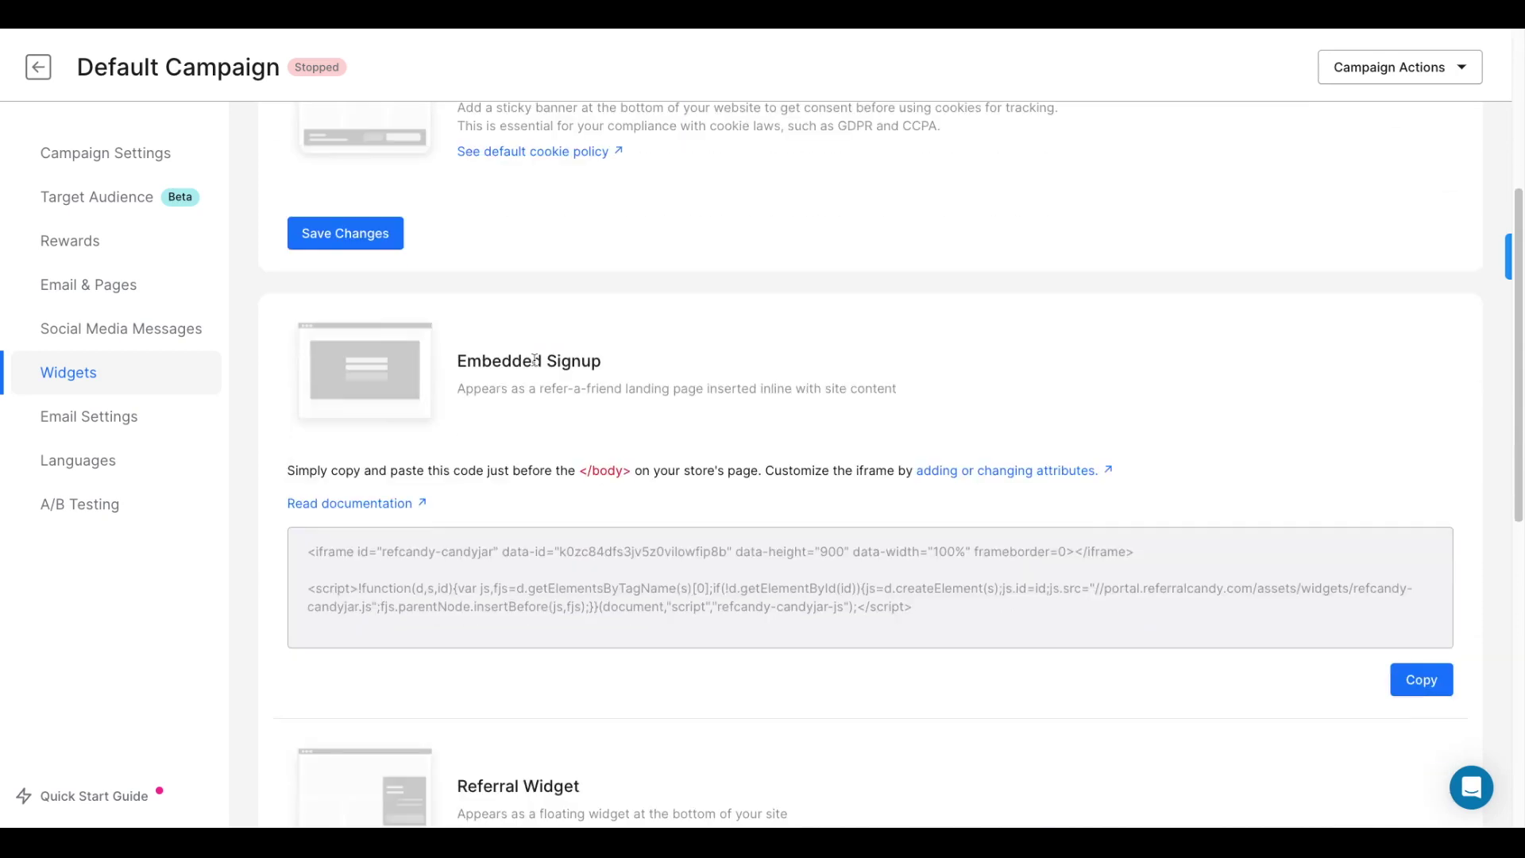
{"action": "scroll", "coordinate": [549, 389], "scroll_direction": "down", "scroll_amount": 10}
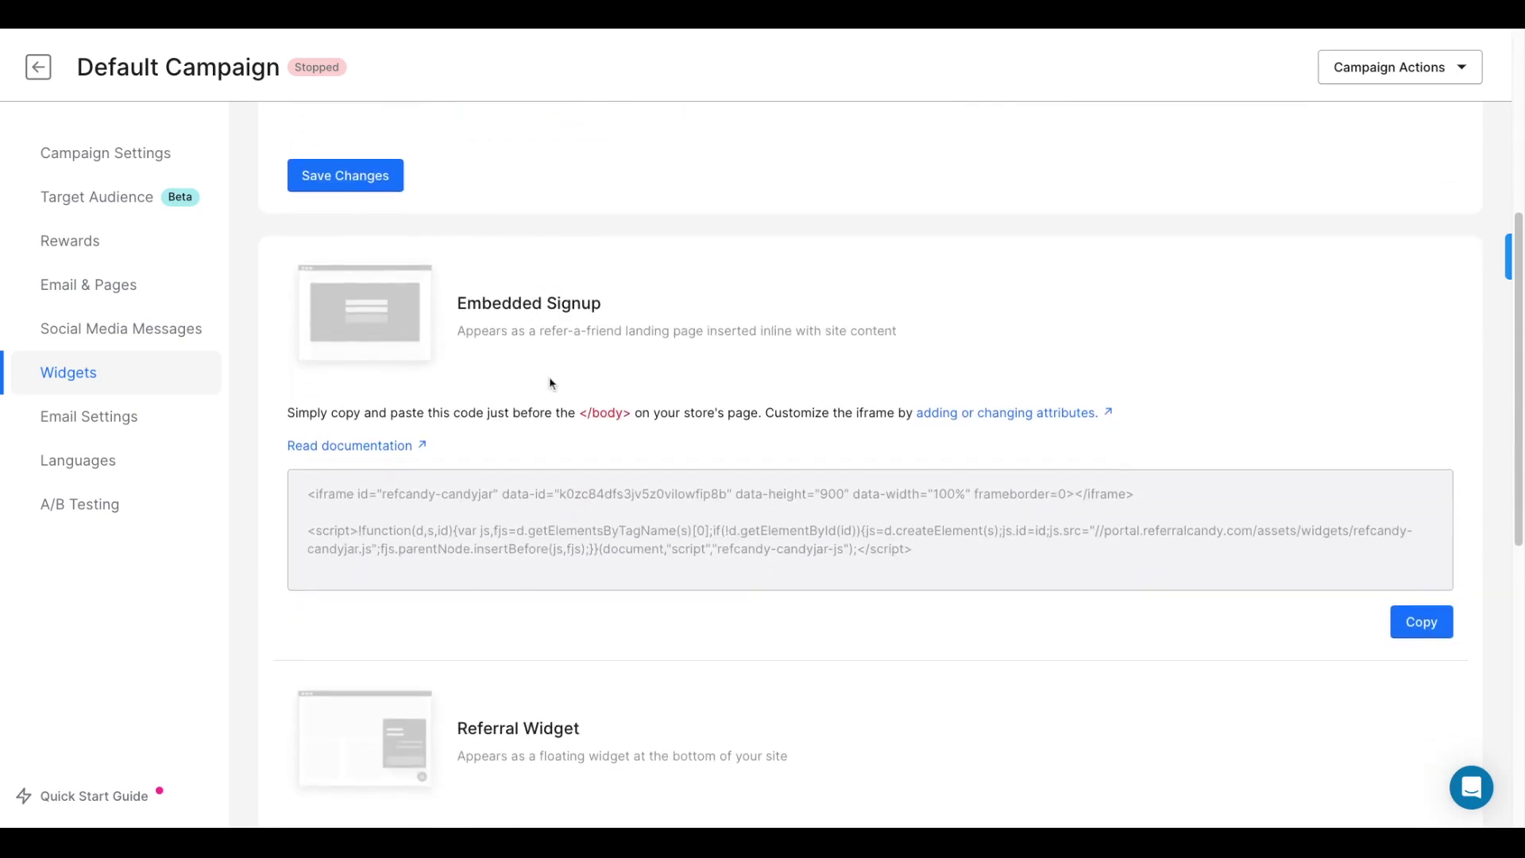
{"action": "scroll", "coordinate": [568, 408], "scroll_direction": "up", "scroll_amount": 2}
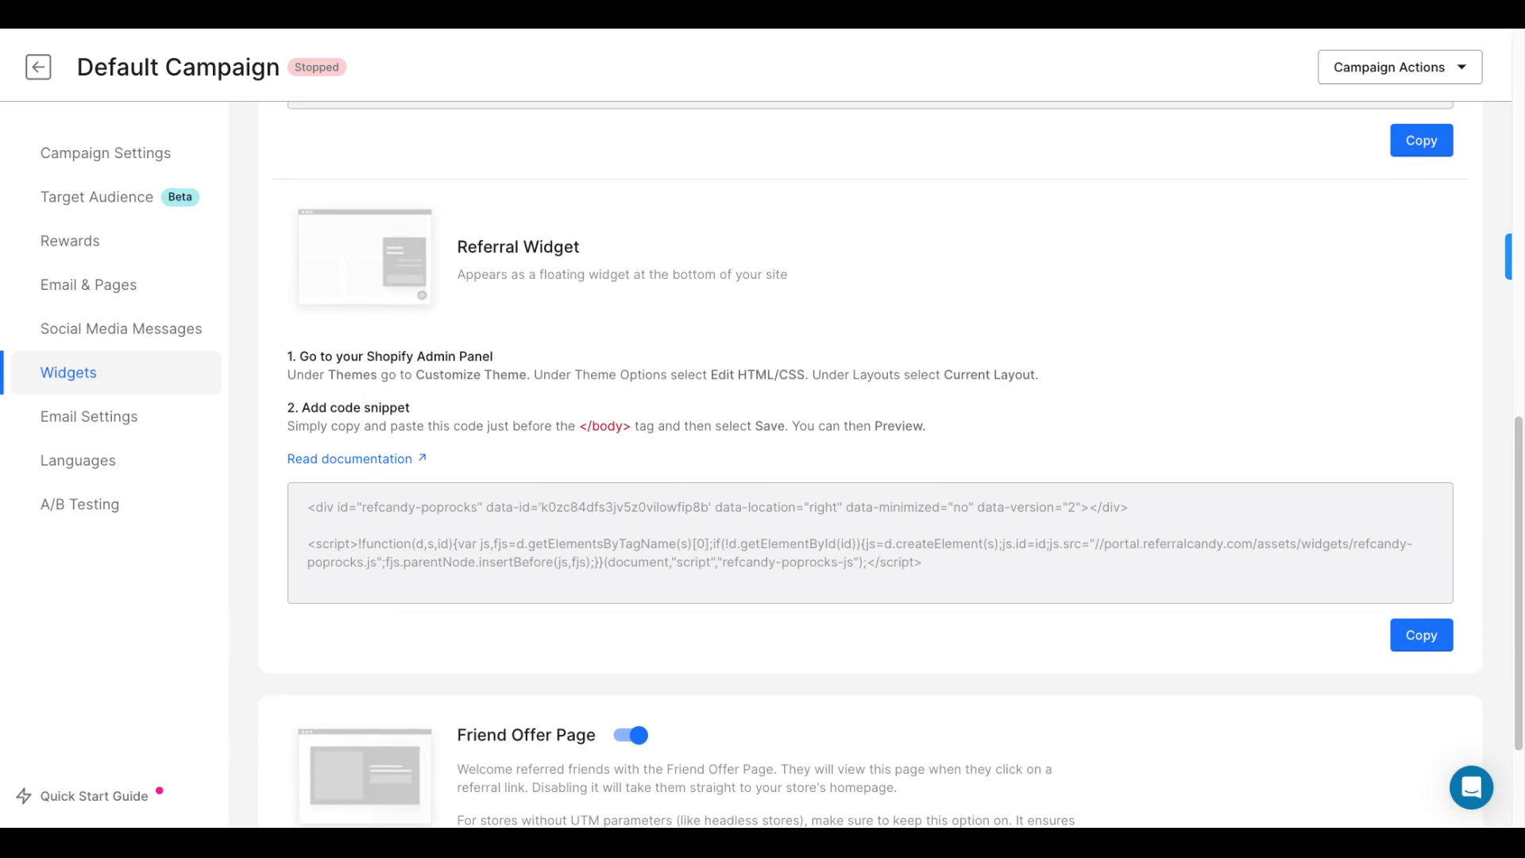
Send the post-purchase invite 1 day after enrollment and reminders every 3 weeks
{"action": "left_click", "coordinate": [123, 416]}
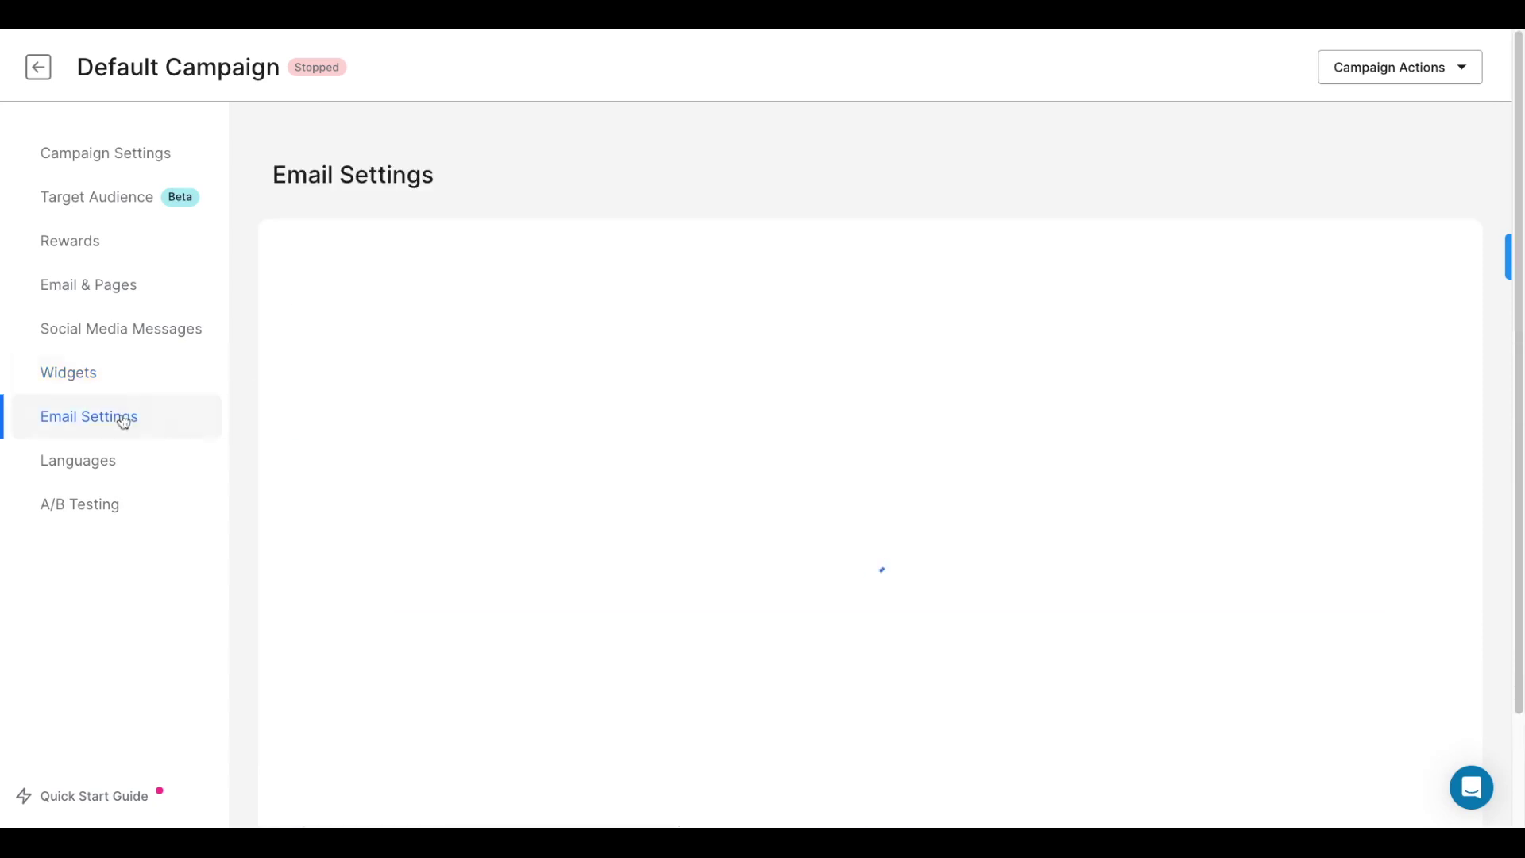
{"action": "scroll", "coordinate": [252, 364], "scroll_direction": "down", "scroll_amount": 1}
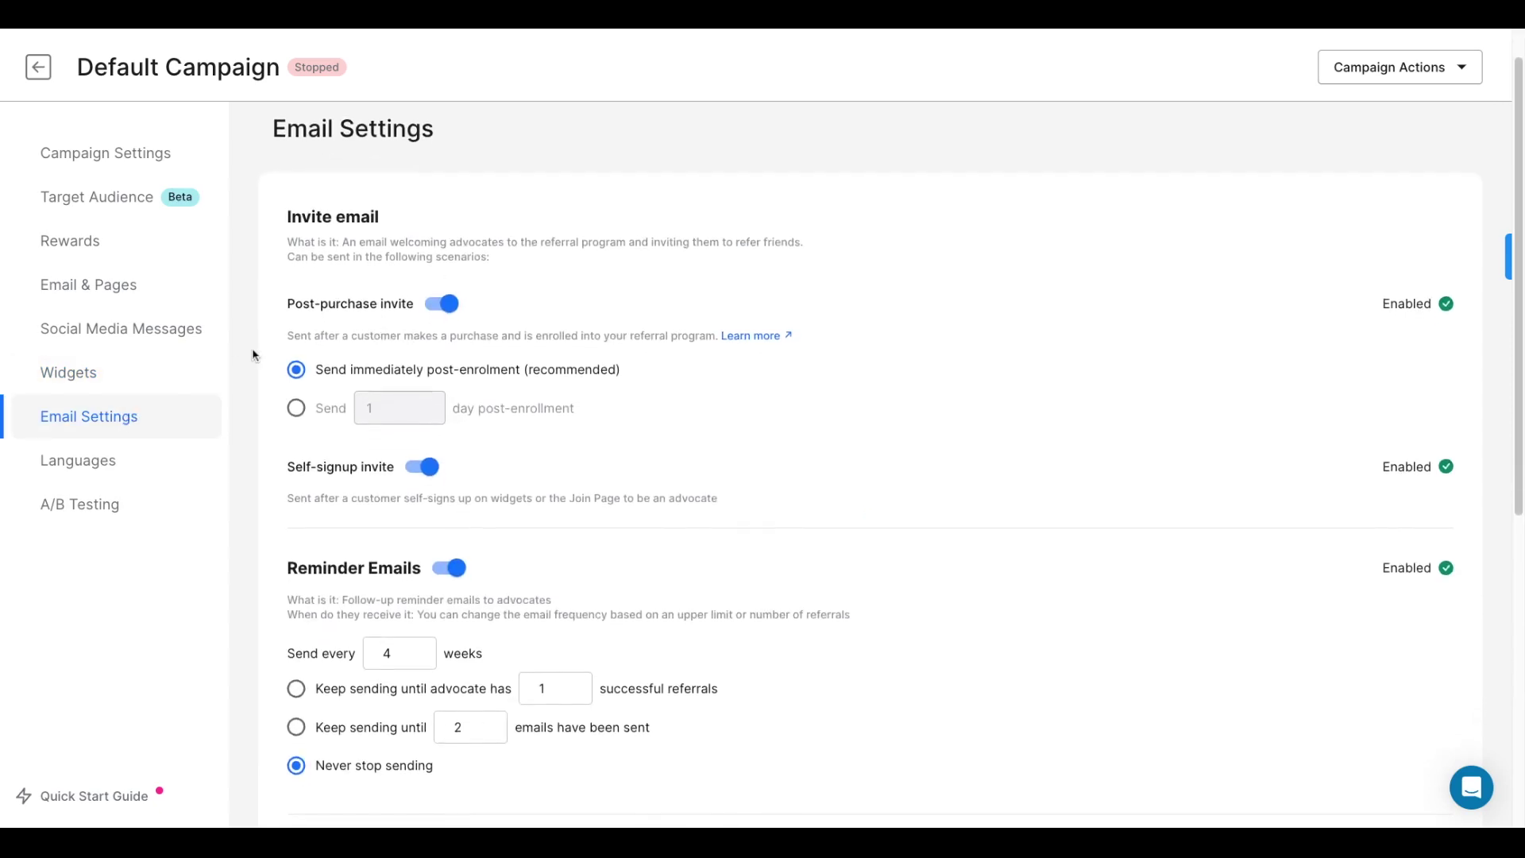
{"action": "scroll", "coordinate": [870, 464], "scroll_direction": "down", "scroll_amount": 1}
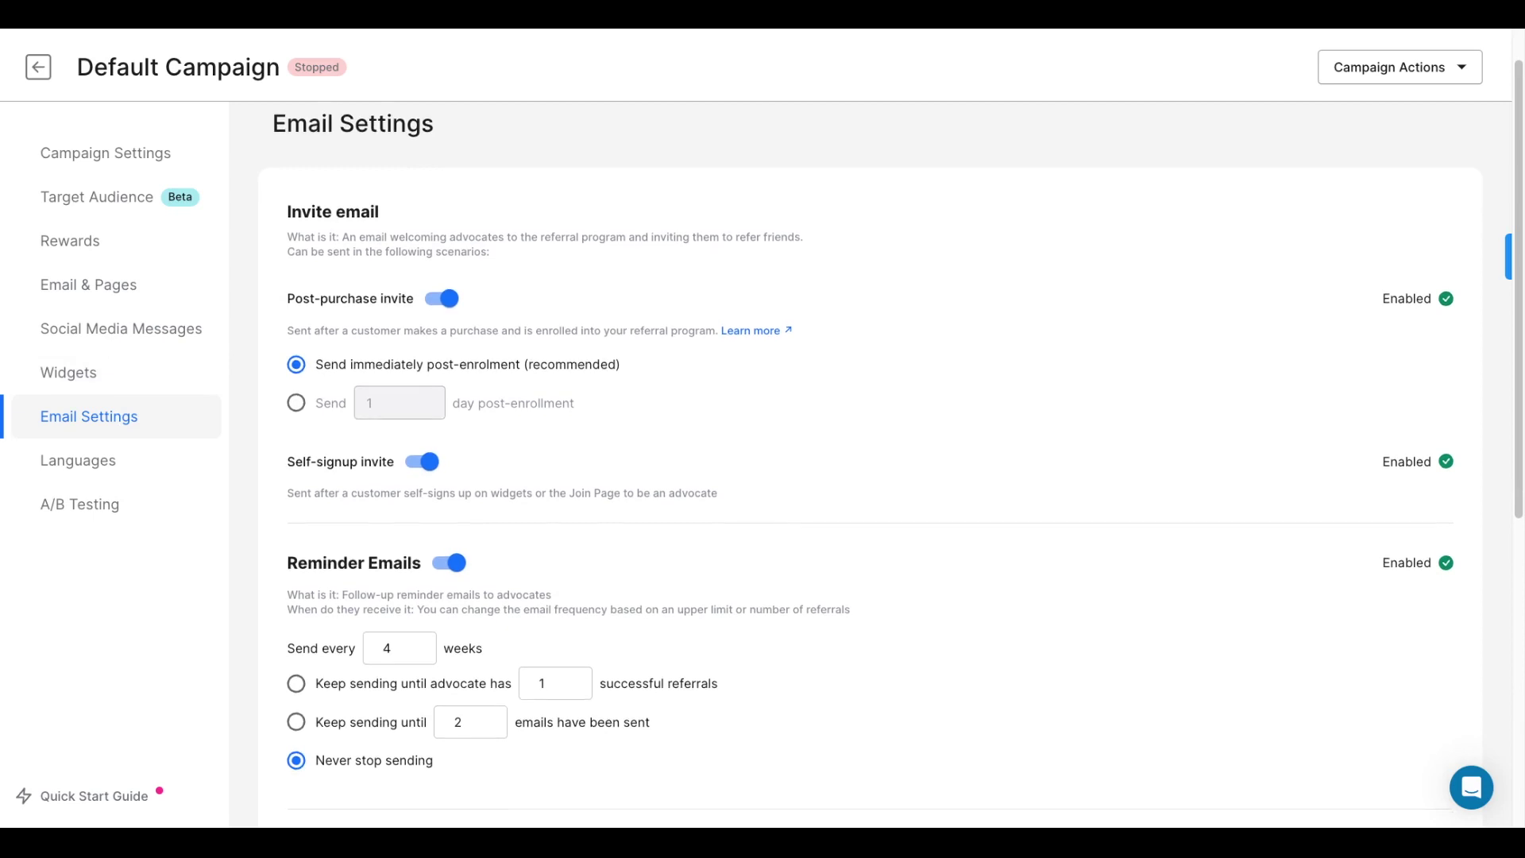
{"action": "scroll", "coordinate": [870, 465], "scroll_direction": "down", "scroll_amount": 1}
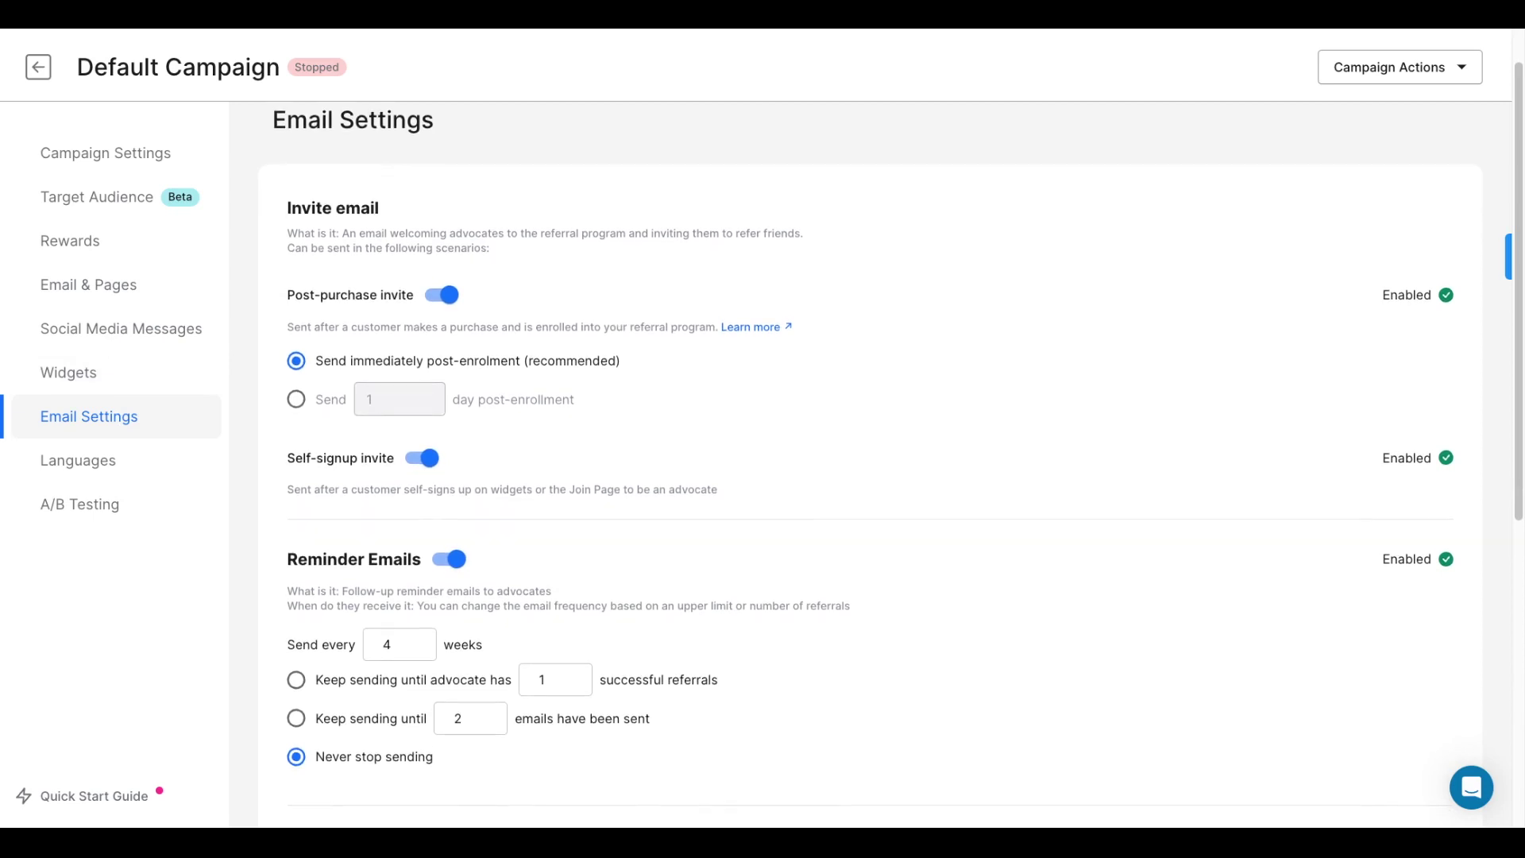
{"action": "left_click", "coordinate": [294, 399]}
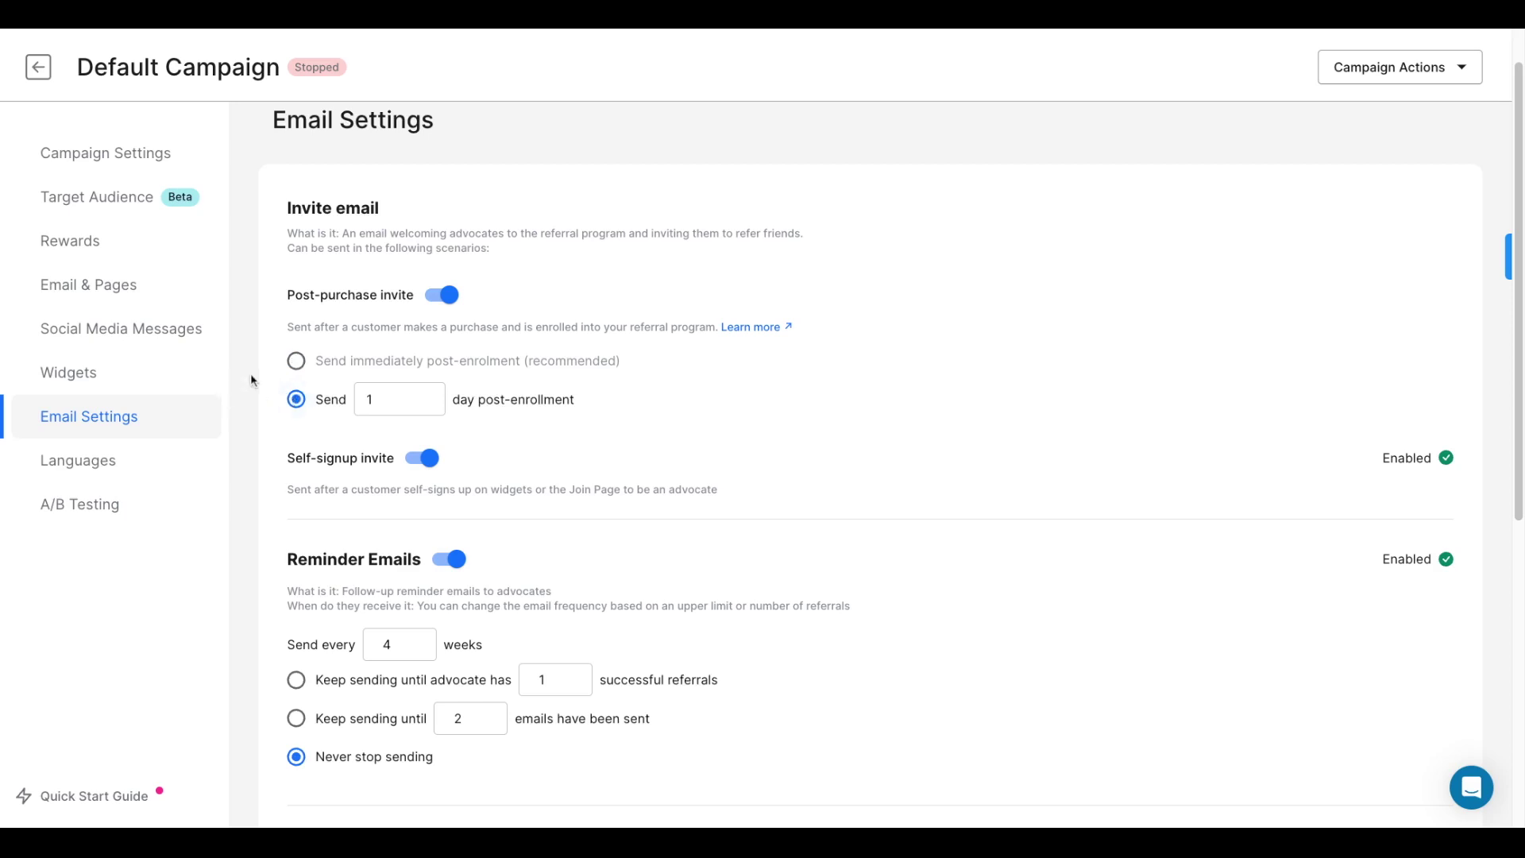
{"action": "scroll", "coordinate": [262, 386], "scroll_direction": "down", "scroll_amount": 2}
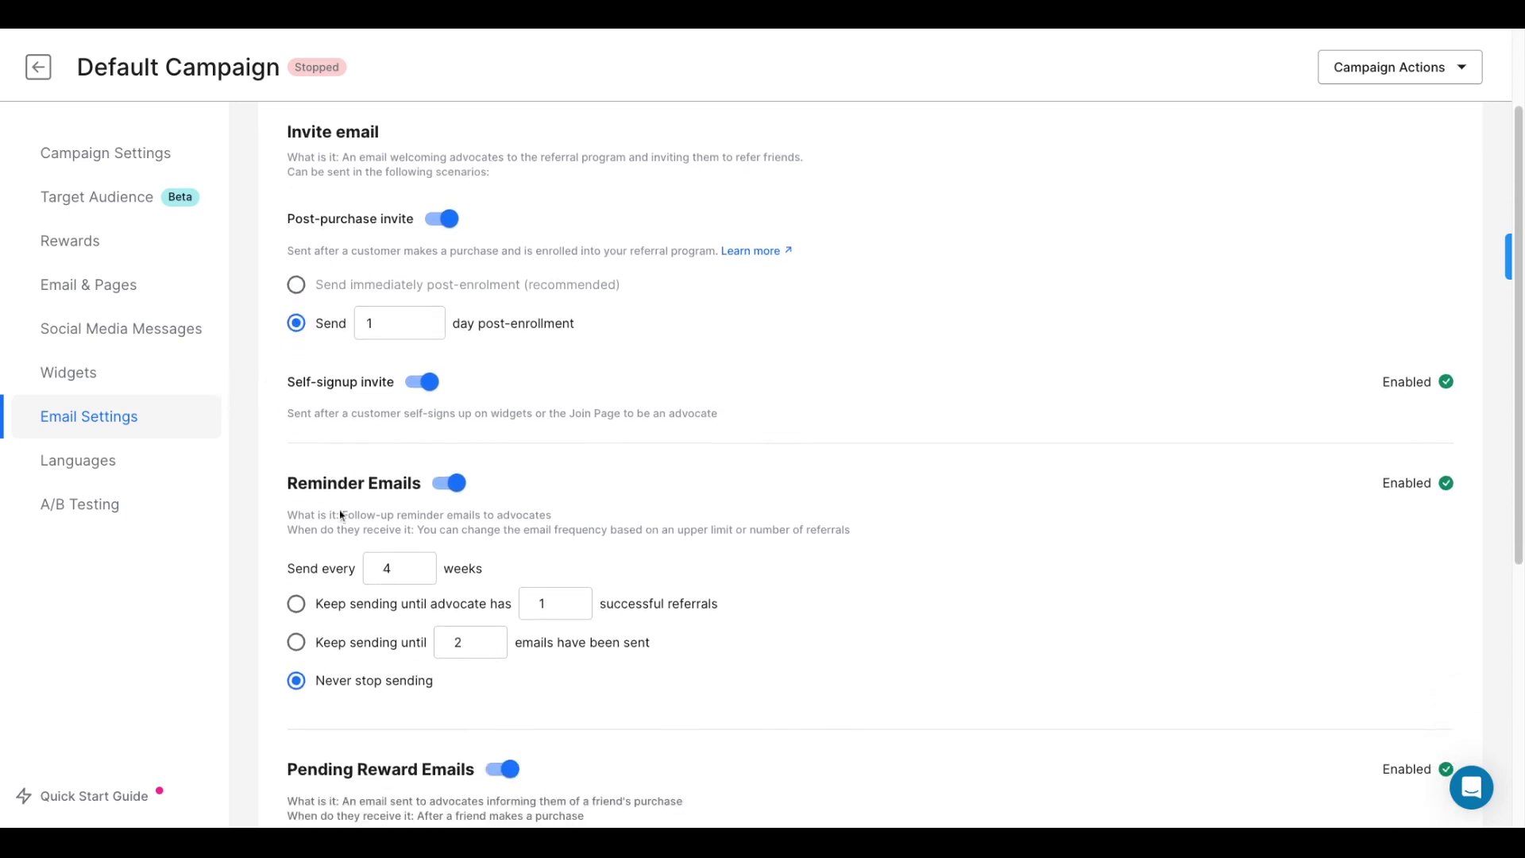
{"action": "left_click", "coordinate": [411, 572]}
{"action": "left_click", "coordinate": [255, 588]}
Start activating the campaign via Campaign Actions > Review & Activate
{"action": "scroll", "coordinate": [267, 558], "scroll_direction": "down", "scroll_amount": 1}
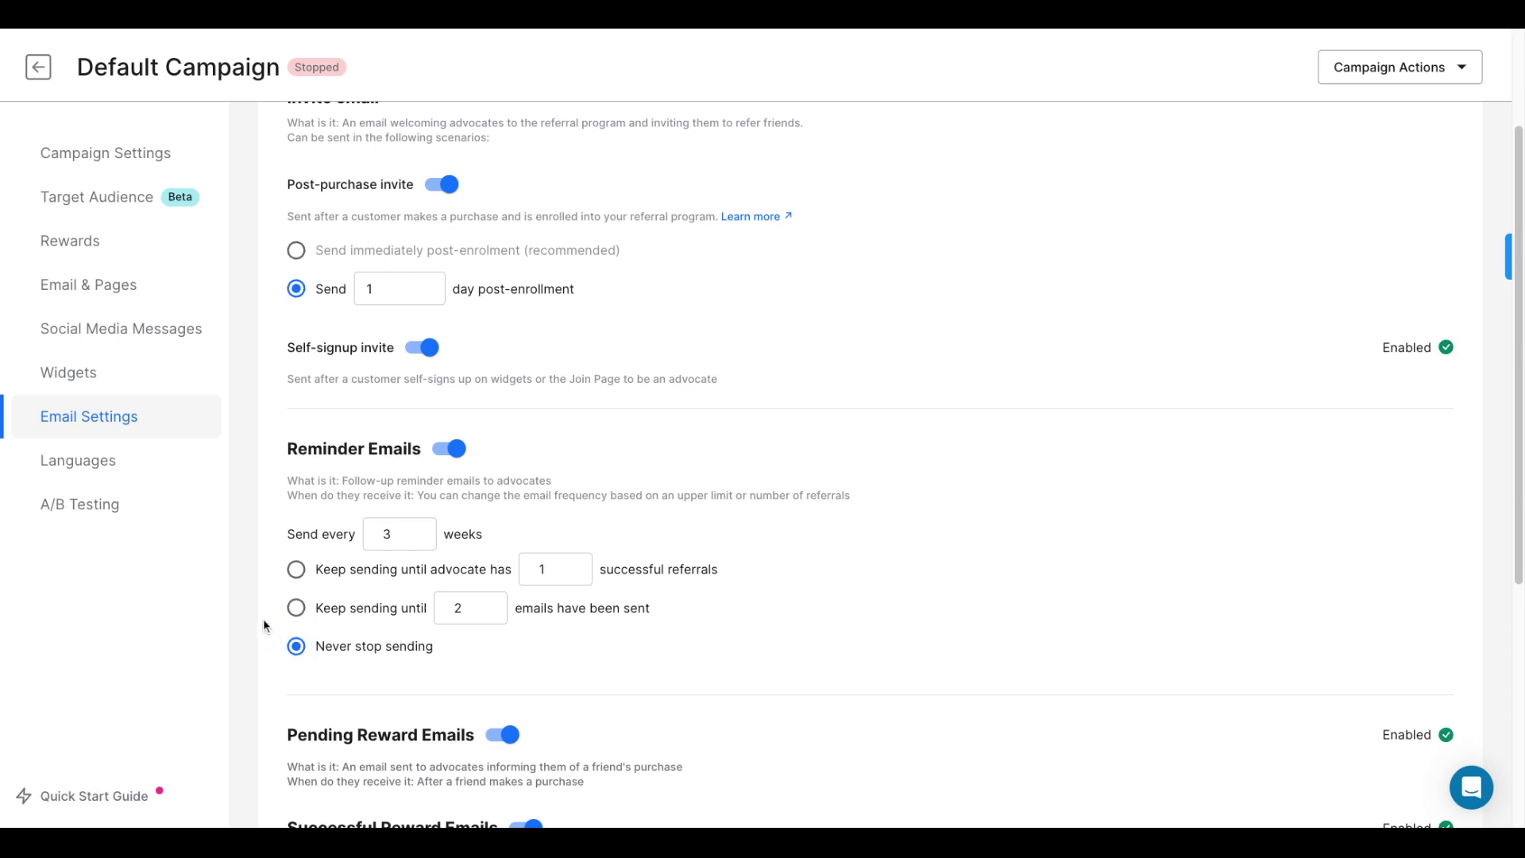
{"action": "scroll", "coordinate": [264, 621], "scroll_direction": "down", "scroll_amount": 1}
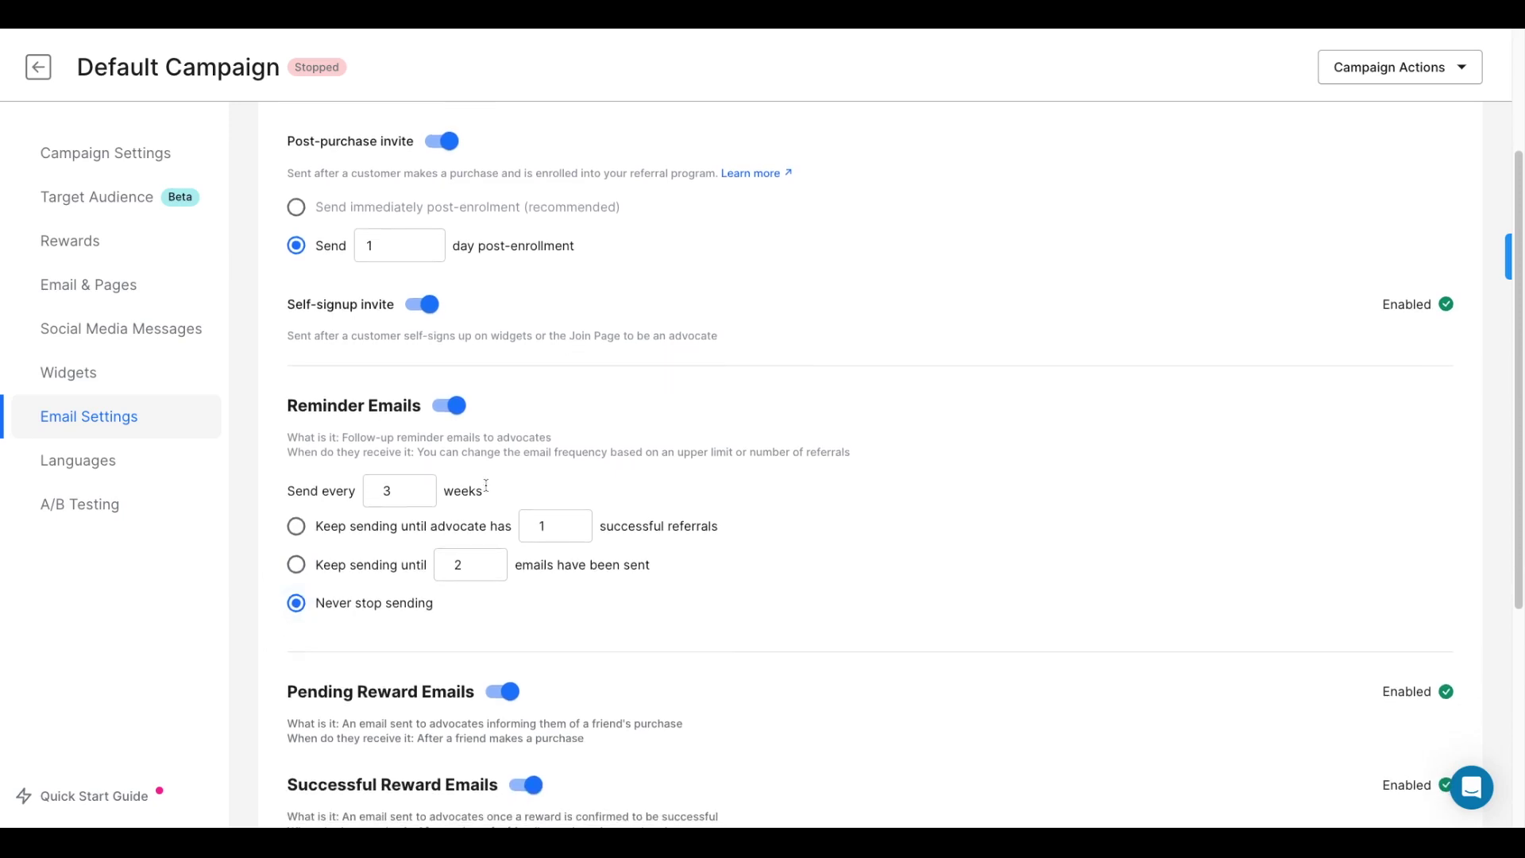
{"action": "left_click", "coordinate": [1382, 66]}
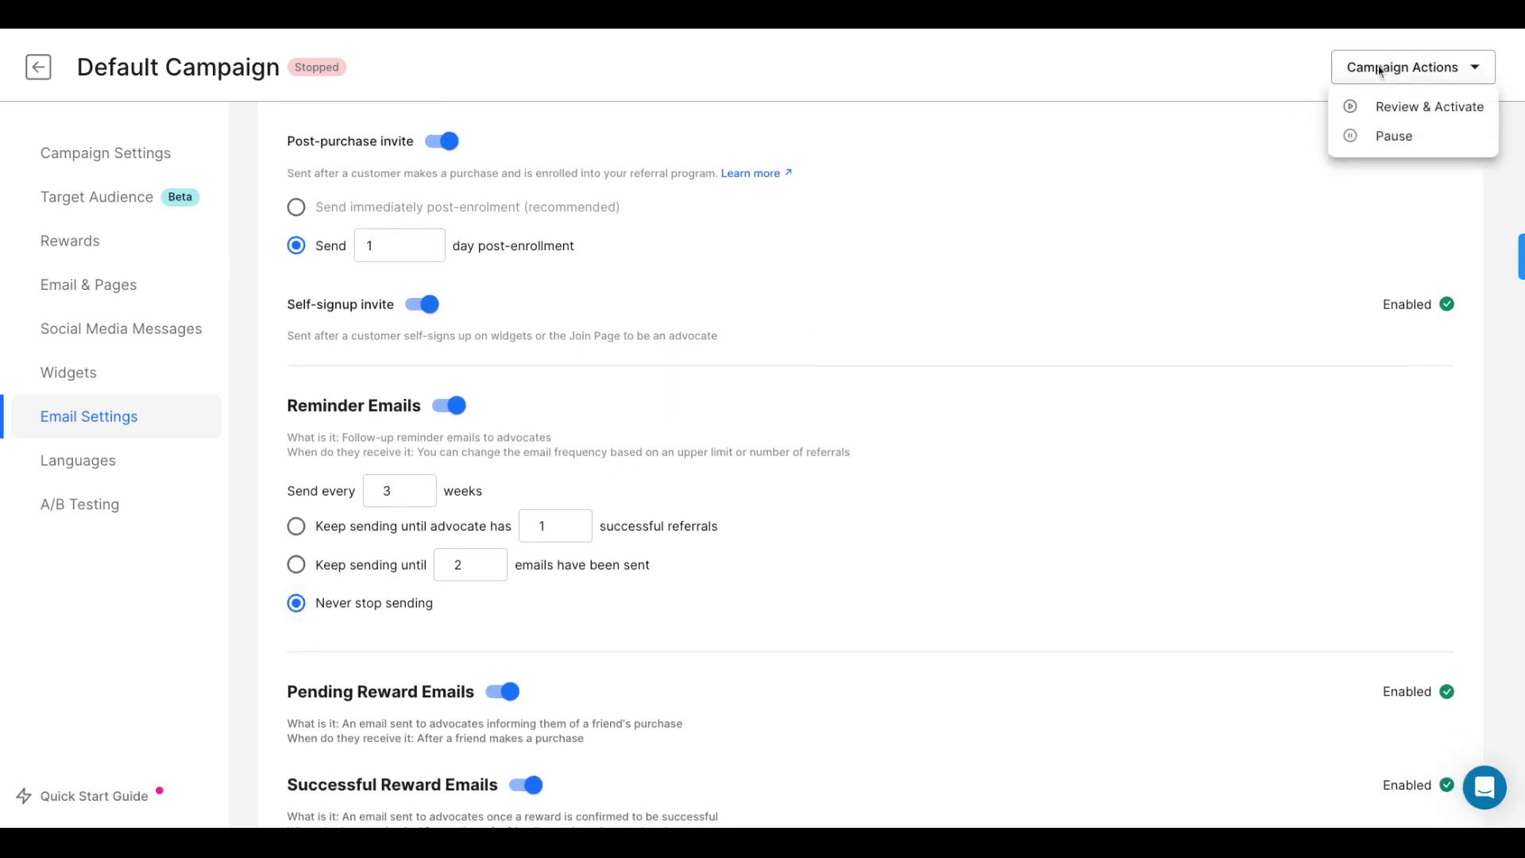
{"action": "left_click", "coordinate": [1386, 112]}
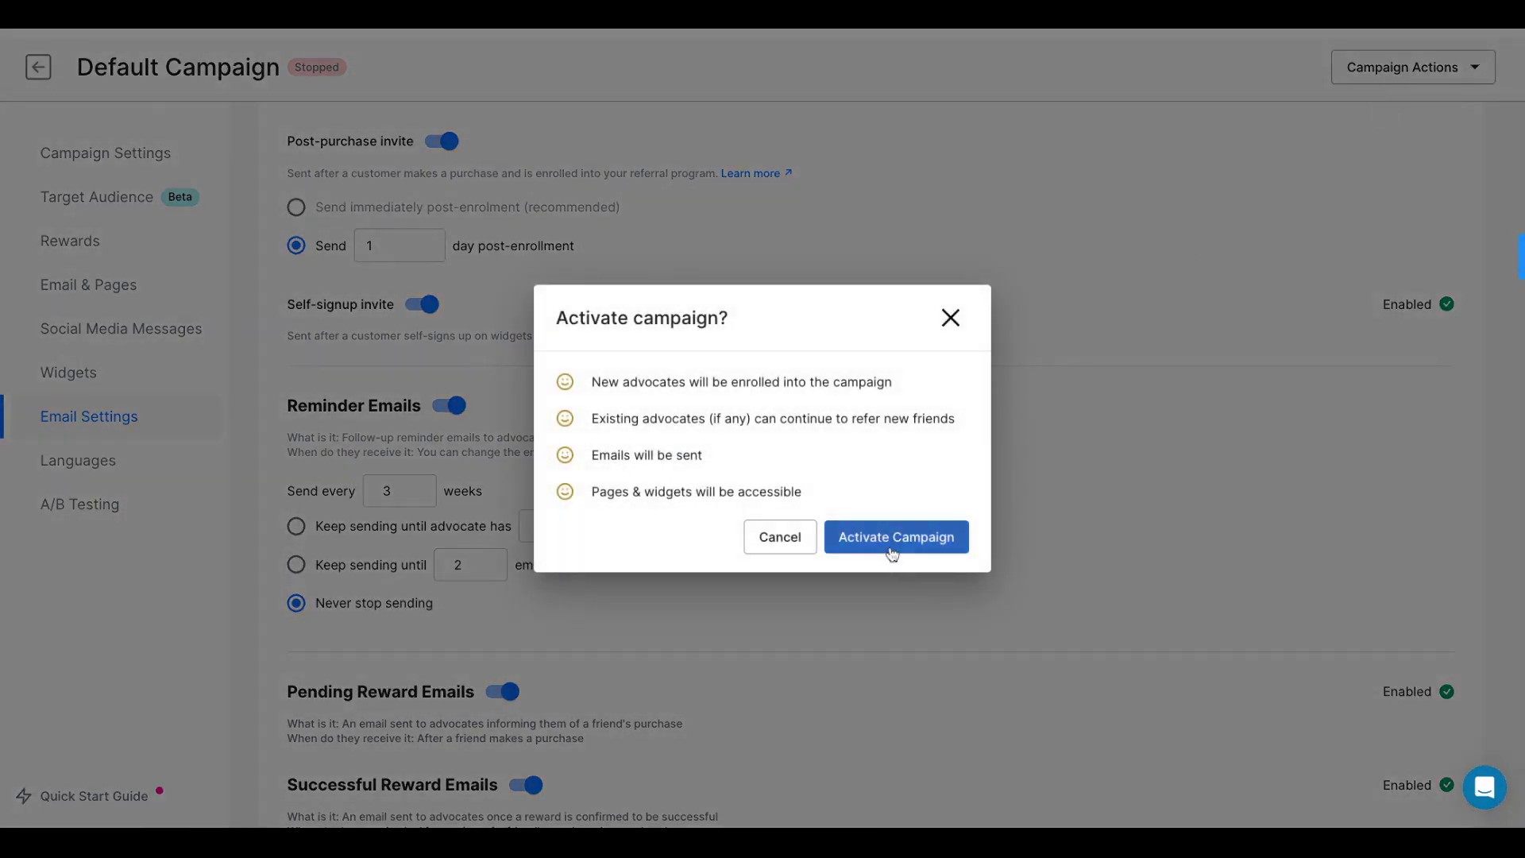